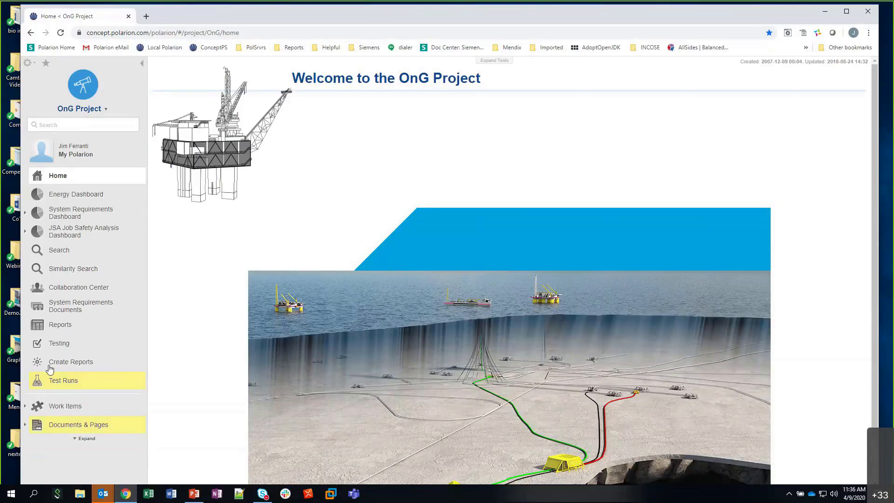
# Search the OnG Project for "piping" and list the matching work items
pyautogui.click(58, 124)
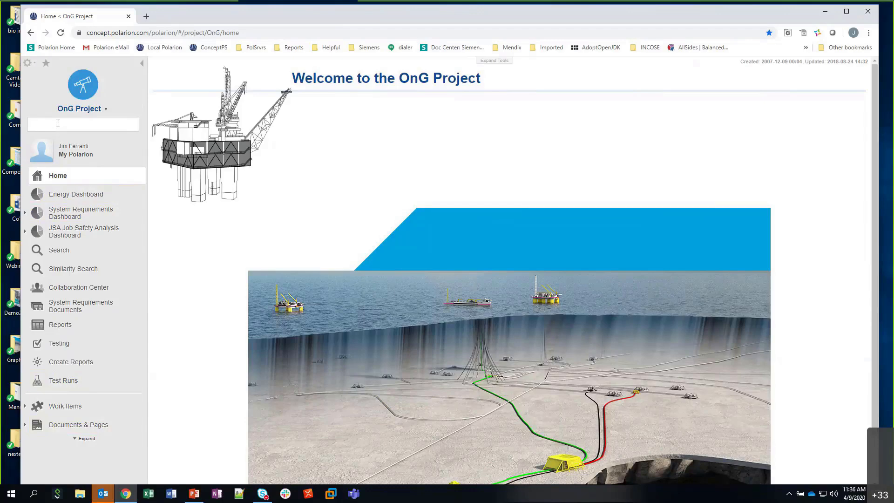
pyautogui.write('p')
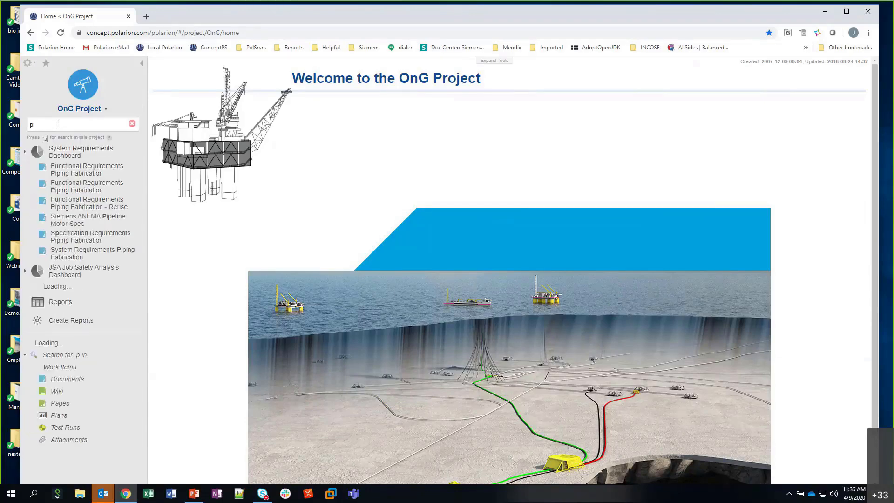
pyautogui.write('ip')
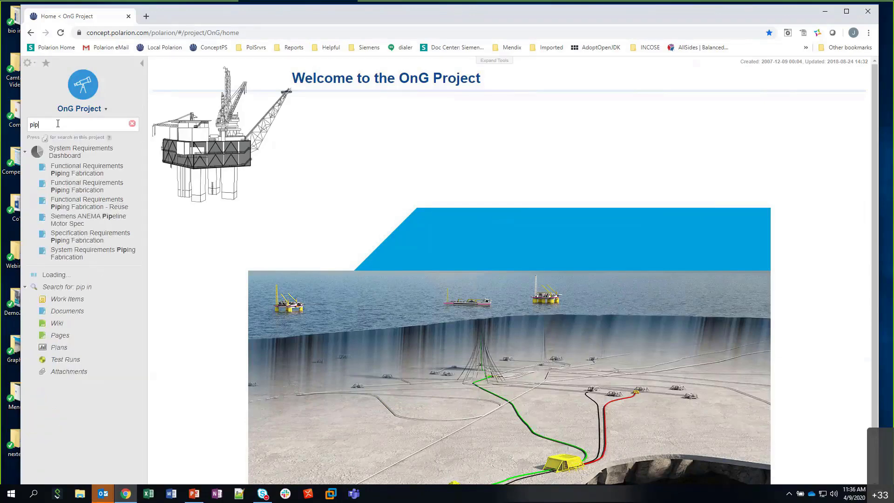
pyautogui.write('ing')
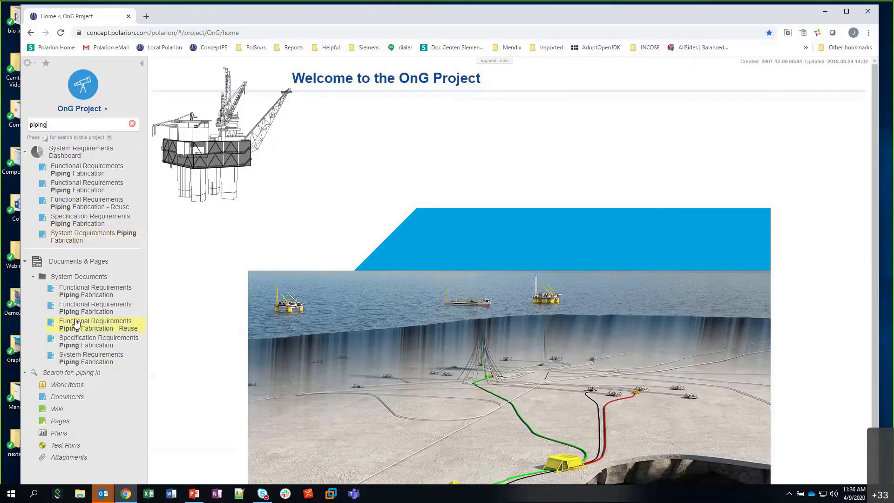
pyautogui.click(62, 387)
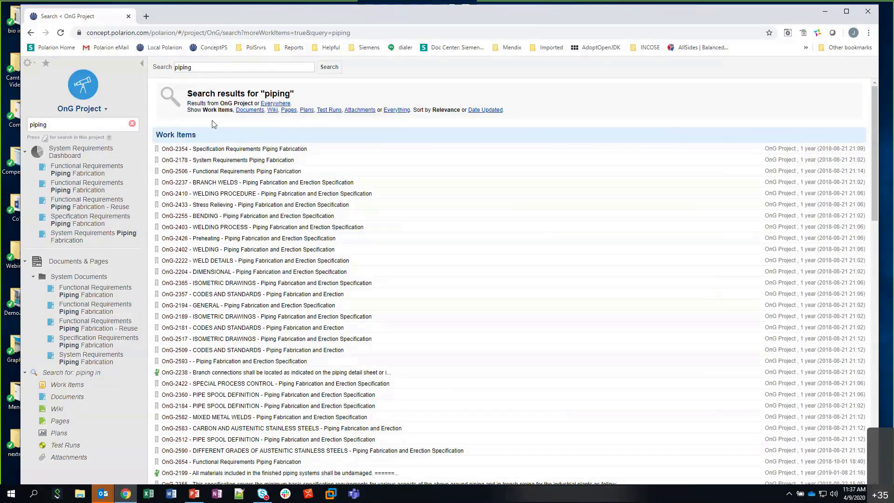
# Switch the "piping" search results to show only attachments
pyautogui.moveTo(197, 103); pyautogui.dragTo(218, 104)
pyautogui.moveTo(192, 110); pyautogui.dragTo(204, 113)
pyautogui.click(354, 112)
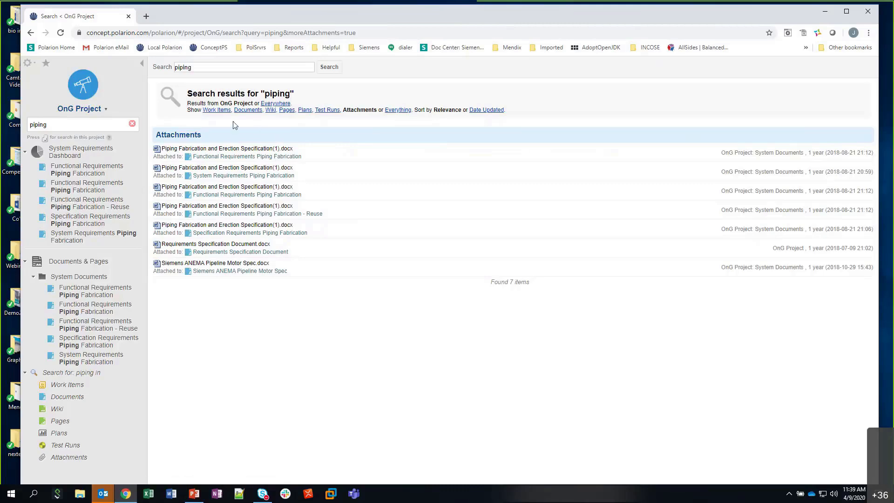
# Return the "piping" search results to work items and look through the list
pyautogui.click(215, 111)
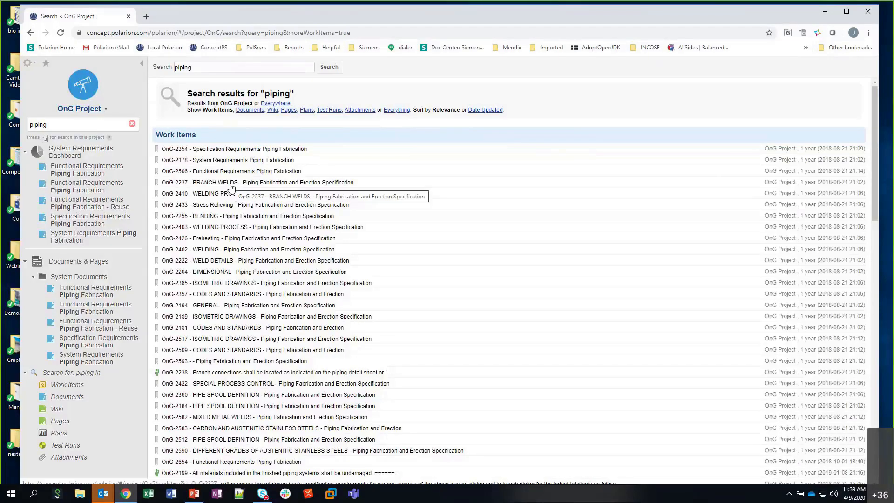
pyautogui.scroll(-2, 231, 187)
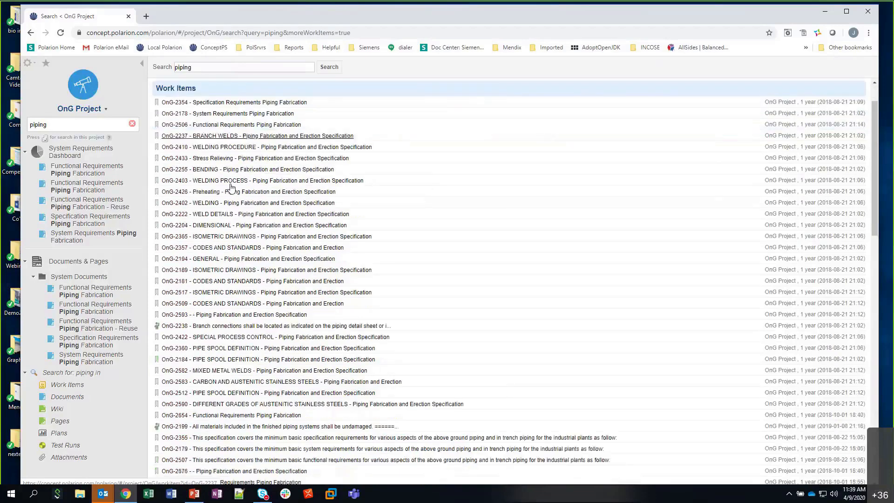
pyautogui.scroll(-2, 232, 184)
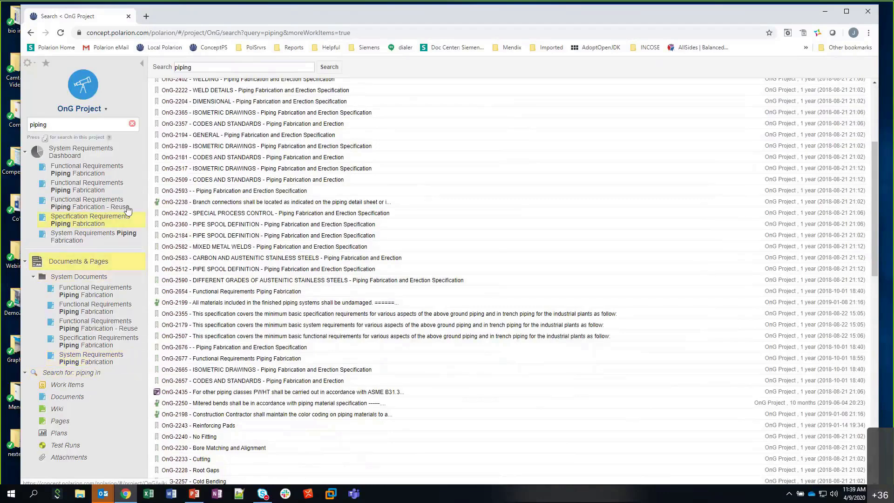
# Clear the project search and open the System Requirements Piping Fabrication document from the System Documents space
pyautogui.click(132, 125)
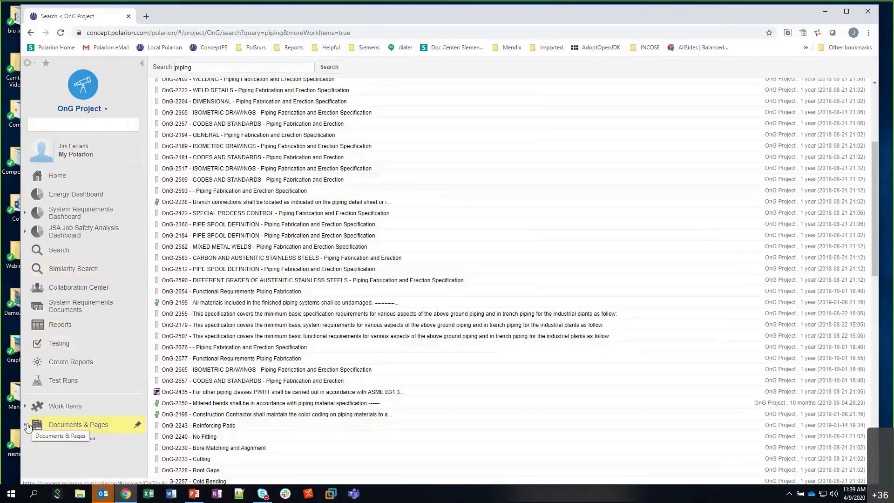
pyautogui.click(26, 424)
pyautogui.scroll(-2, 79, 323)
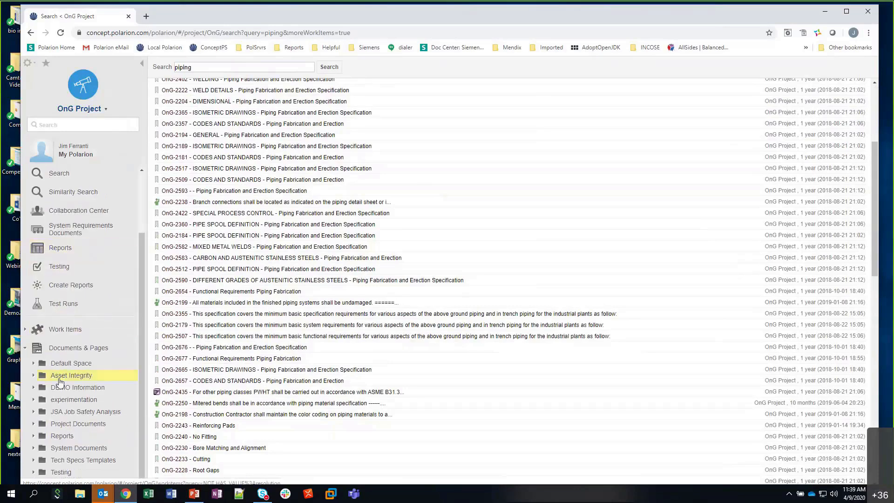
pyautogui.click(41, 452)
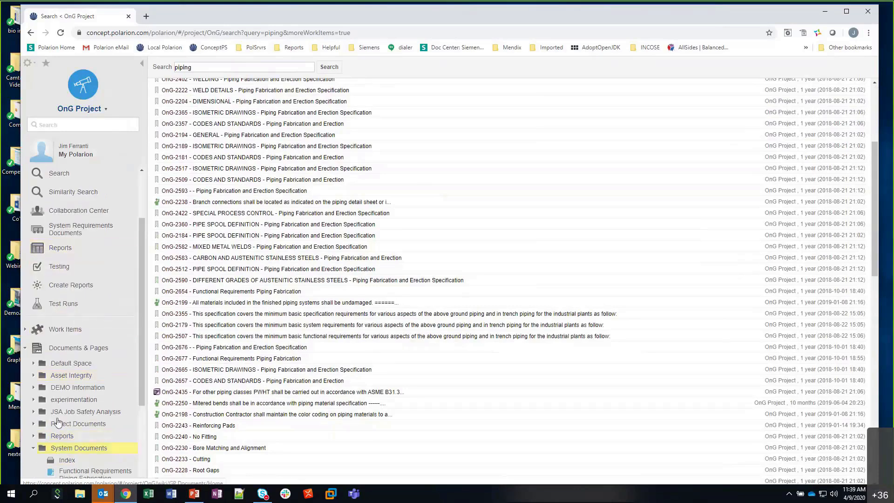
pyautogui.scroll(-2, 65, 410)
pyautogui.scroll(-1, 66, 411)
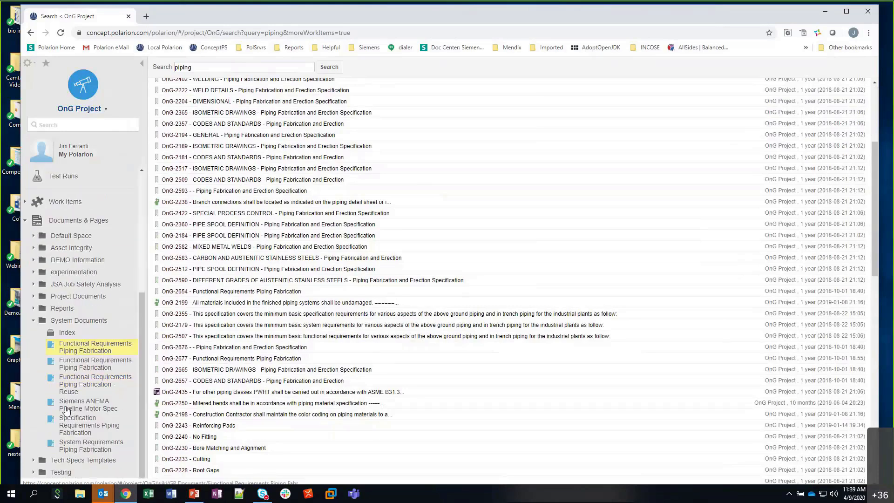
pyautogui.click(84, 450)
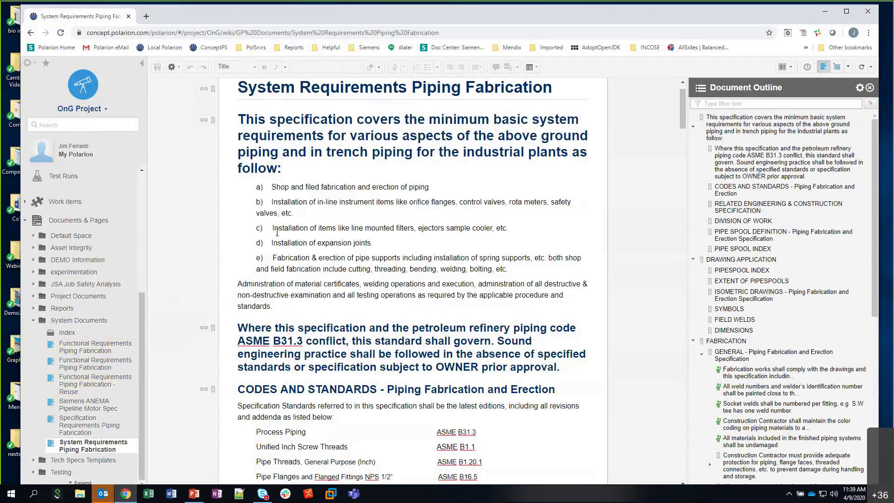
# Examine the beginning of the piping specification and the headings and requirements in its document outline
pyautogui.scroll(-3, 428, 295)
pyautogui.scroll(3, 428, 294)
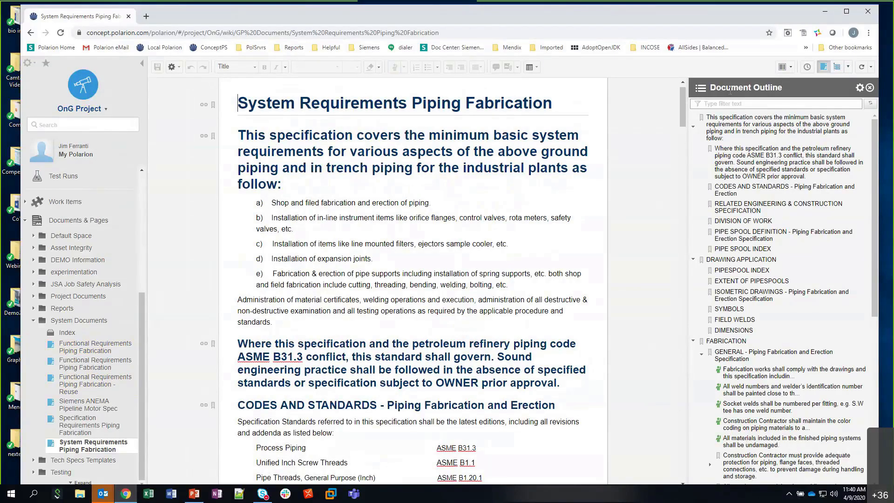
pyautogui.scroll(-3, 774, 180)
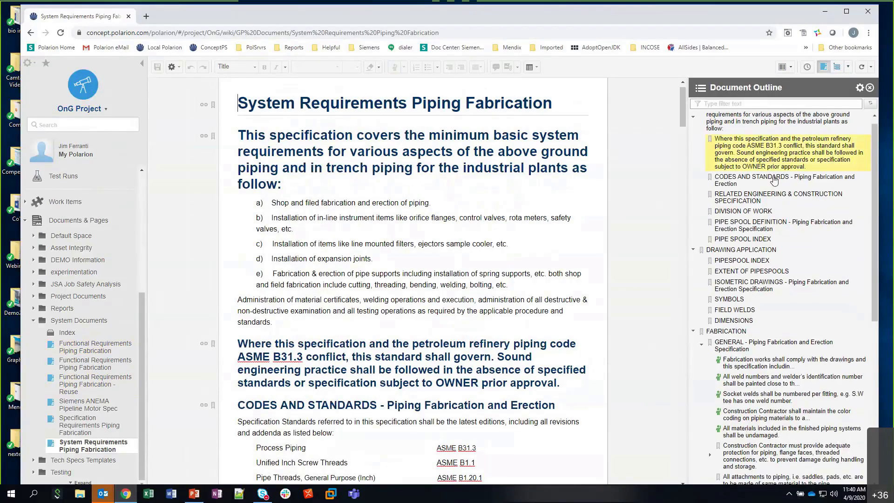
pyautogui.scroll(-3, 774, 181)
pyautogui.scroll(-1, 774, 180)
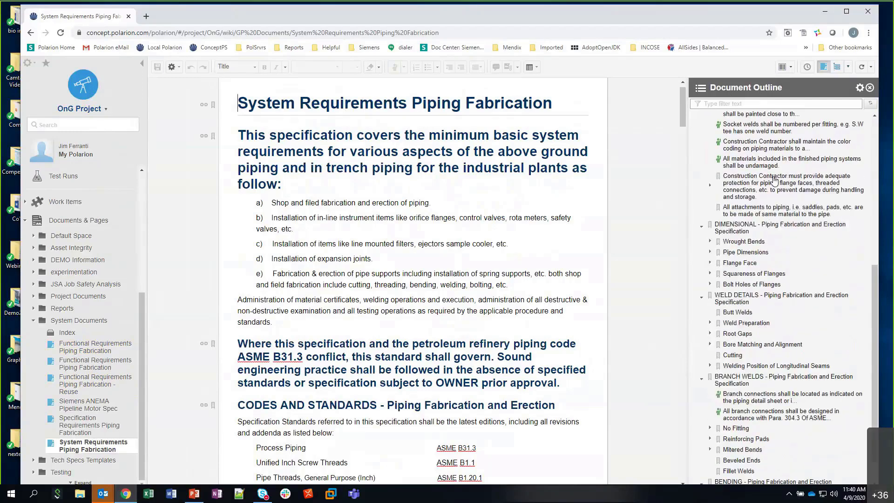
pyautogui.scroll(-1, 775, 180)
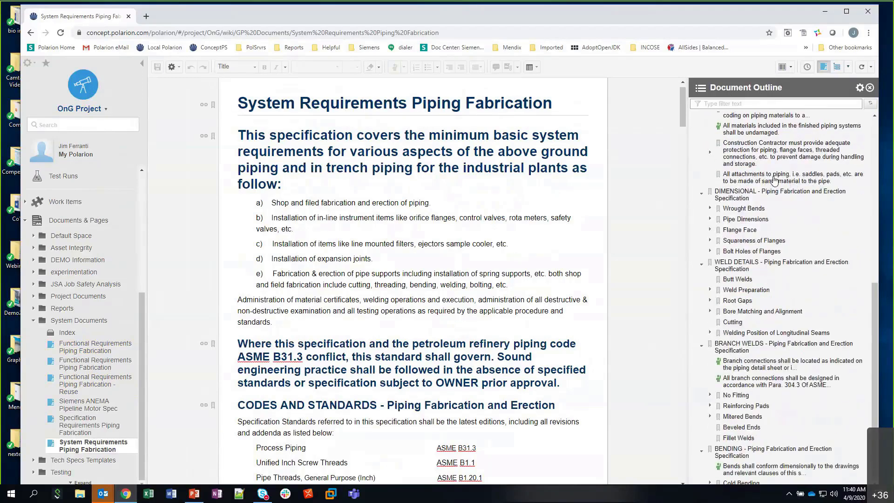
pyautogui.click(774, 181)
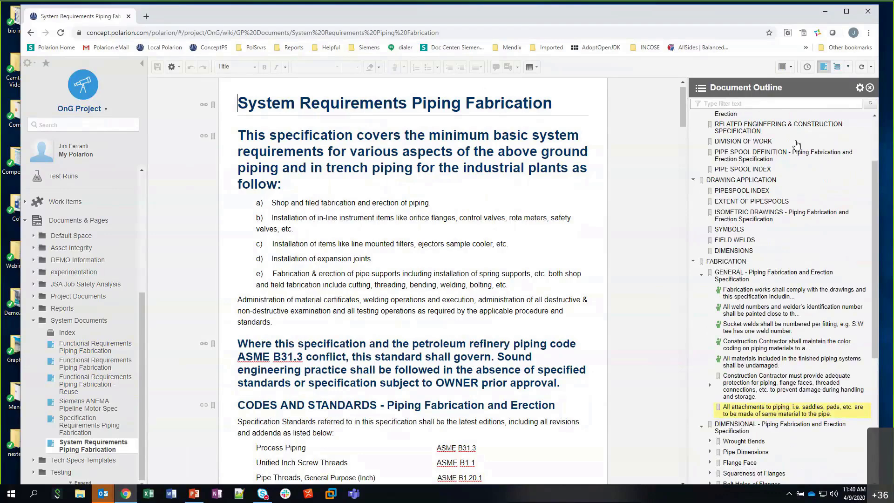
# Expand all levels of the document outline and look through the nested requirements
pyautogui.click(860, 88)
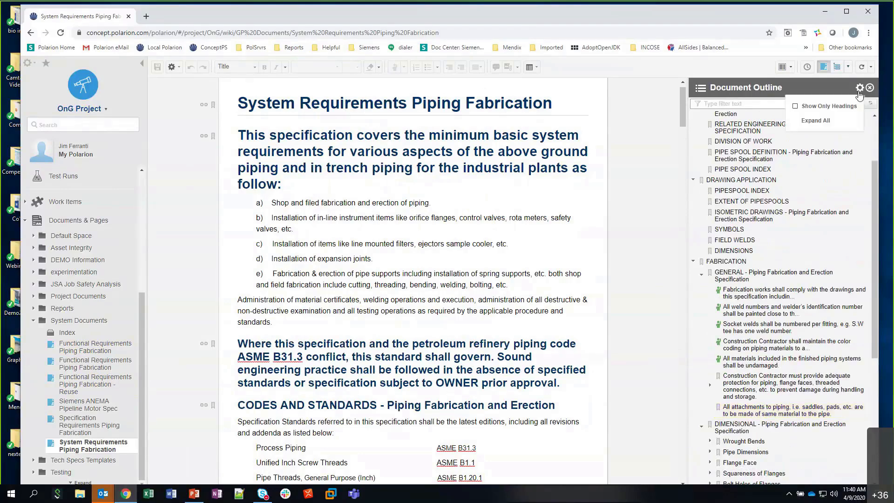
pyautogui.click(816, 121)
pyautogui.scroll(-4, 778, 190)
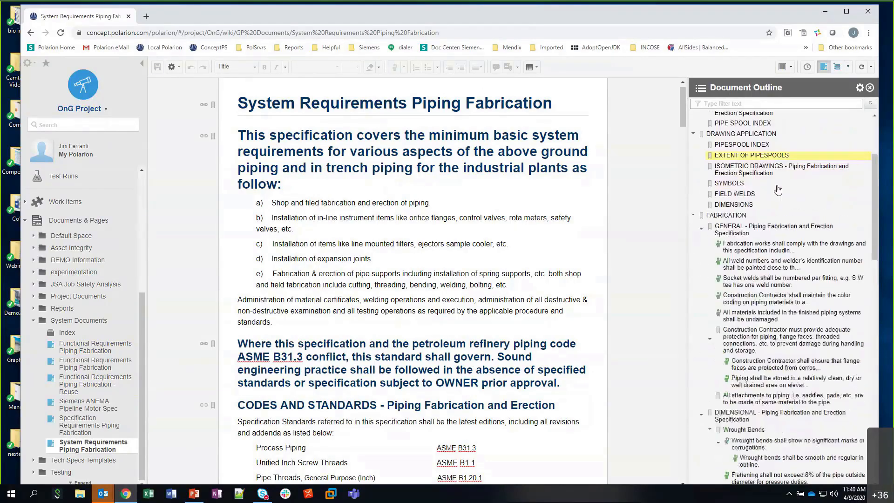
pyautogui.scroll(-3, 779, 189)
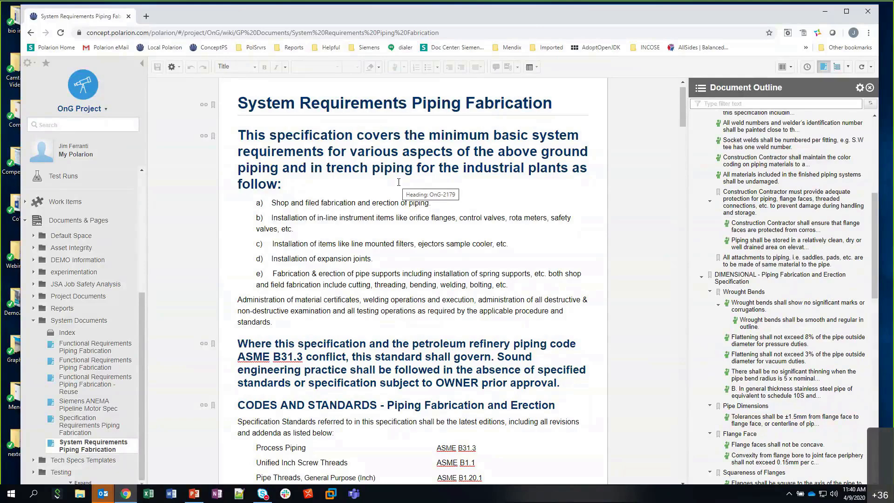
# Find "piping" within the open page and review the highlighted matches in the outline and document body
pyautogui.hotkey('ctrl', 'f')
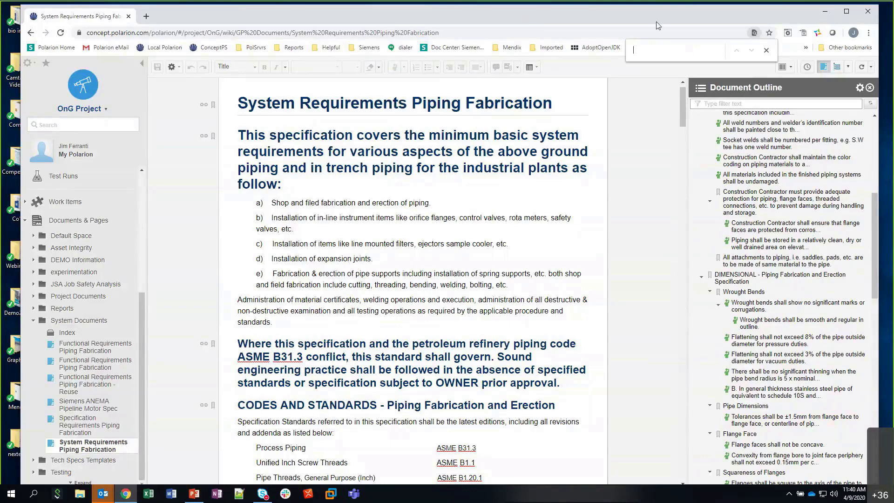
pyautogui.click(663, 46)
pyautogui.write('piping')
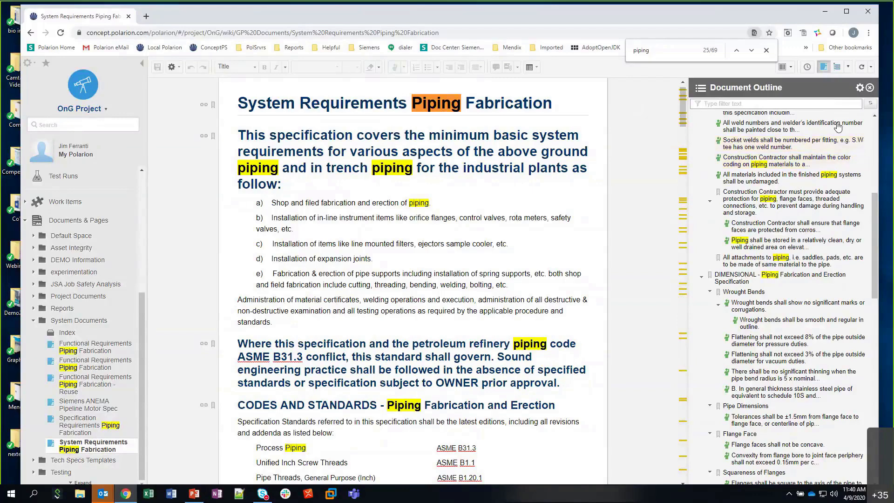
pyautogui.scroll(-3, 791, 284)
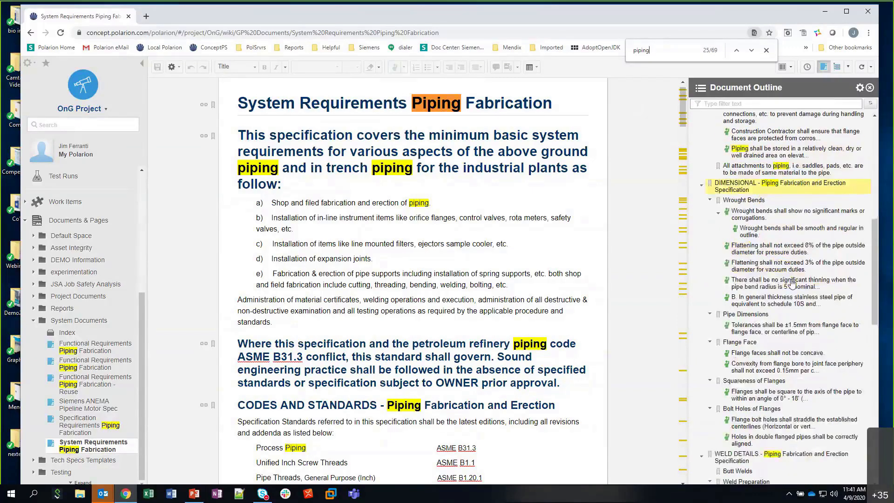
pyautogui.scroll(-1, 793, 286)
pyautogui.scroll(2, 794, 286)
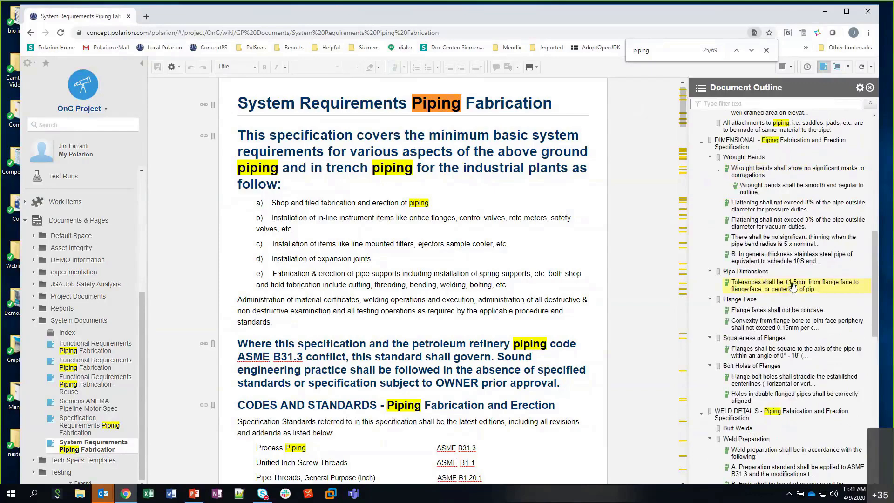
pyautogui.scroll(2, 793, 286)
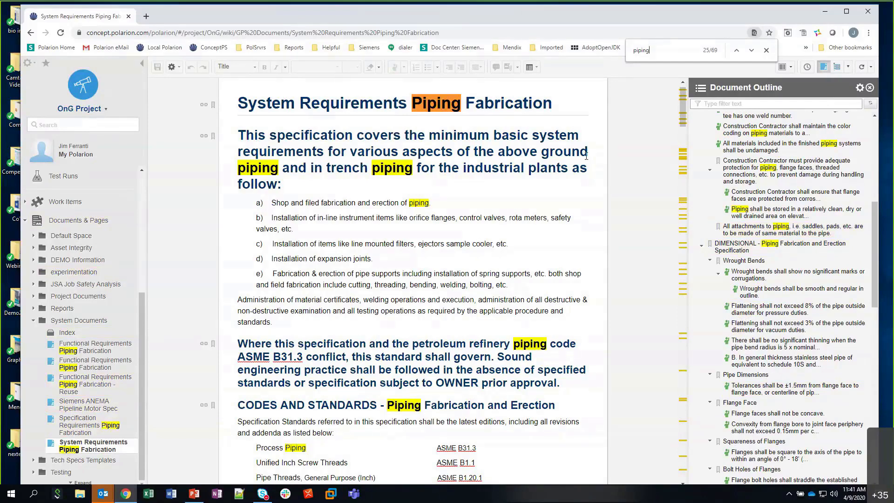
pyautogui.moveTo(684, 103); pyautogui.dragTo(687, 331)
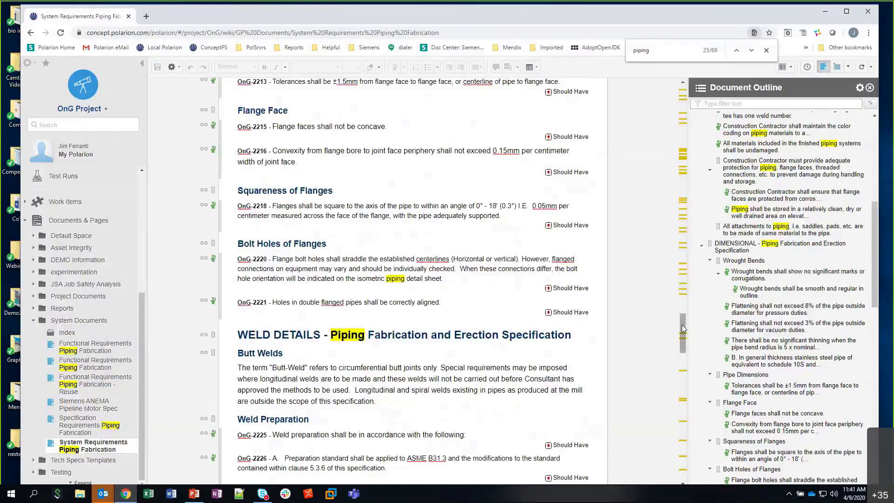
pyautogui.moveTo(682, 328); pyautogui.dragTo(683, 104)
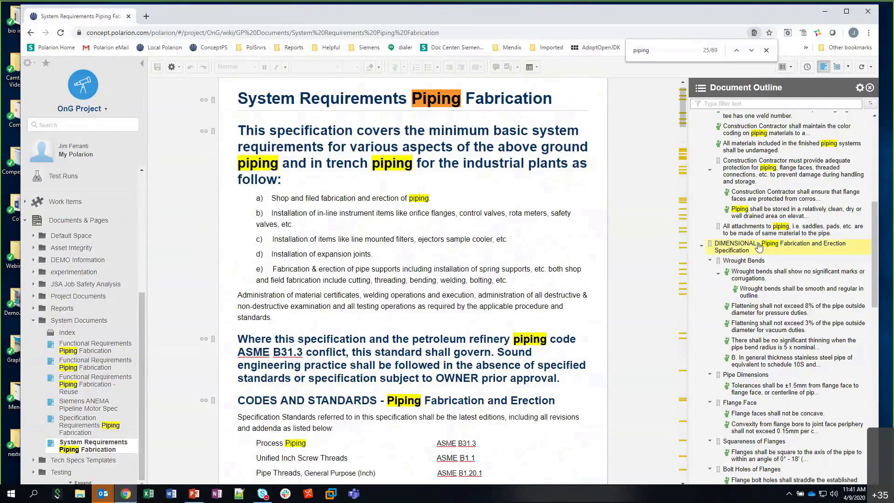
# Jump to the WELD DETAILS - Piping Fabrication and Erection Specification section through the document outline
pyautogui.scroll(-5, 760, 247)
pyautogui.scroll(-1, 761, 247)
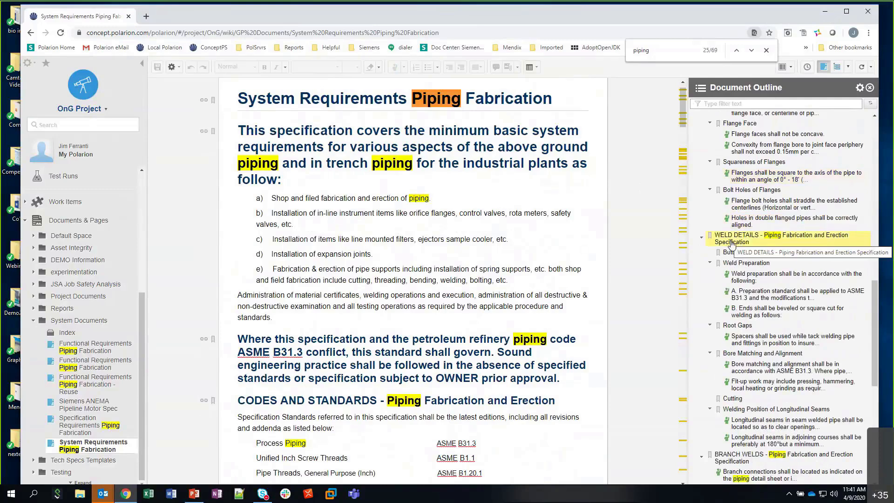
pyautogui.click(770, 239)
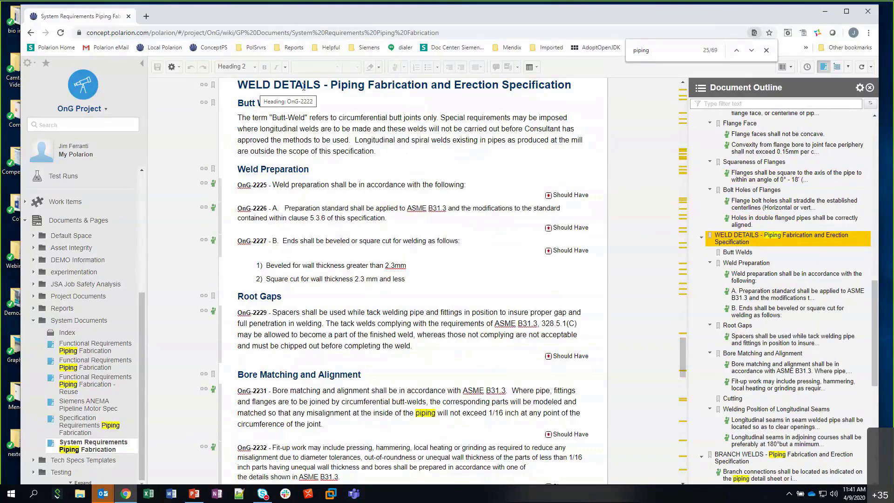
# Jump from the outline to the branch connections location requirement and bring its BRANCH WELDS heading into view
pyautogui.scroll(-2, 790, 268)
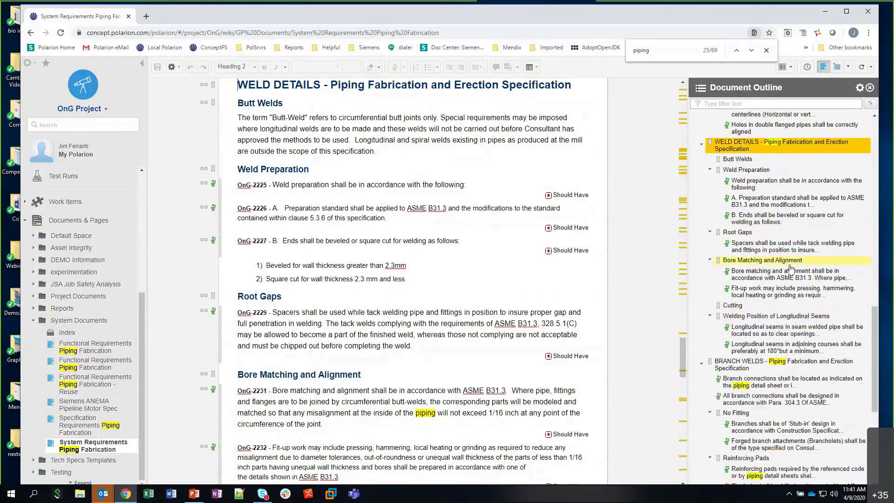
pyautogui.scroll(-1, 790, 269)
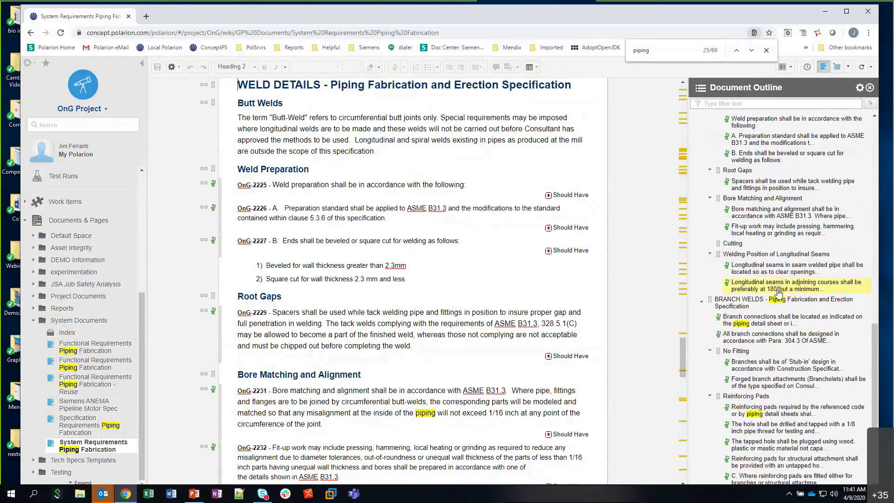
pyautogui.click(743, 329)
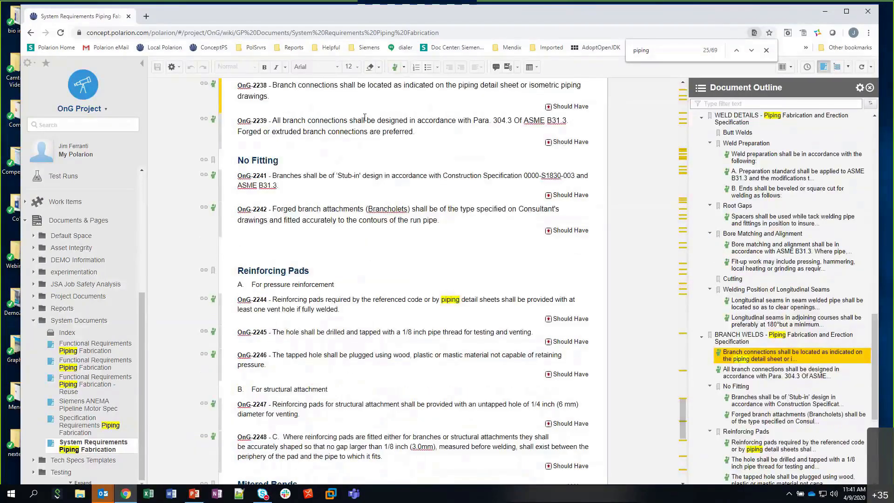
pyautogui.scroll(1, 365, 118)
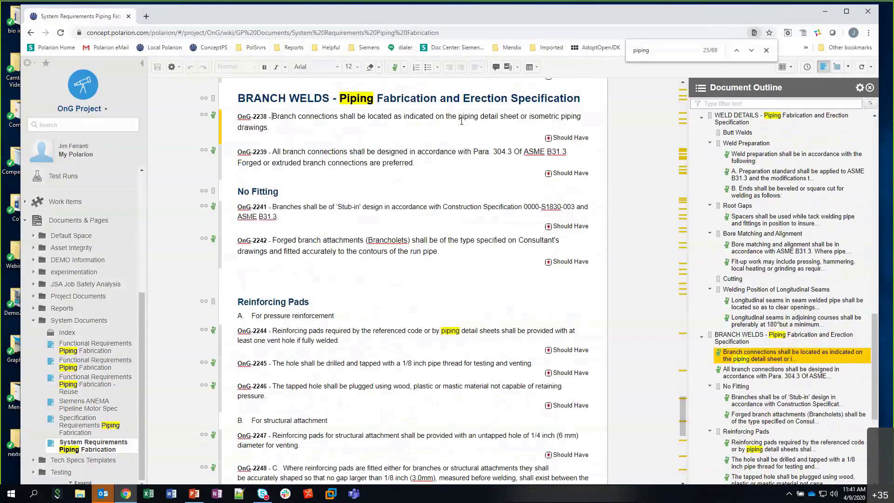
pyautogui.moveTo(461, 117); pyautogui.dragTo(495, 117)
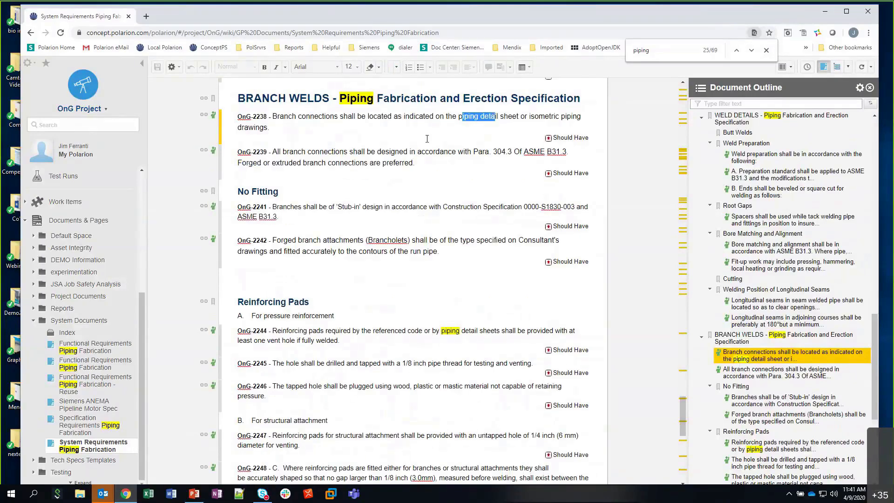
pyautogui.click(325, 137)
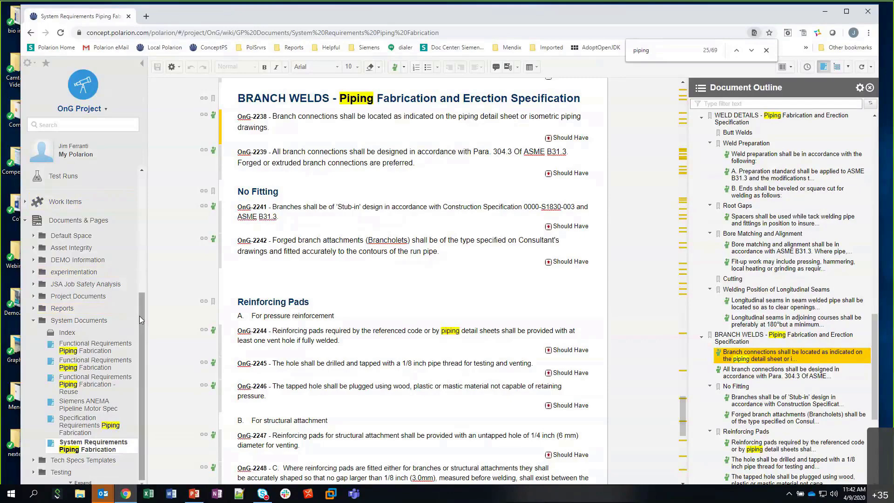
# Open the OnG Project's Work Items and close the page's text search
pyautogui.moveTo(138, 316); pyautogui.dragTo(146, 237)
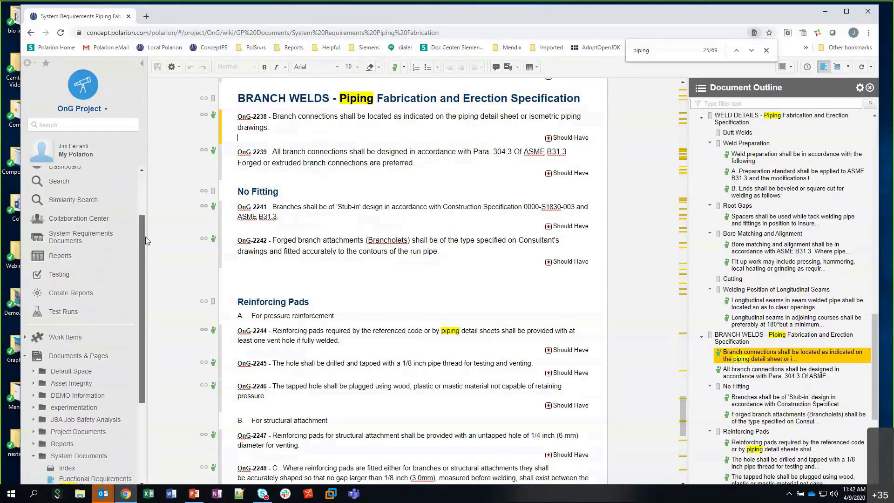
pyautogui.click(65, 338)
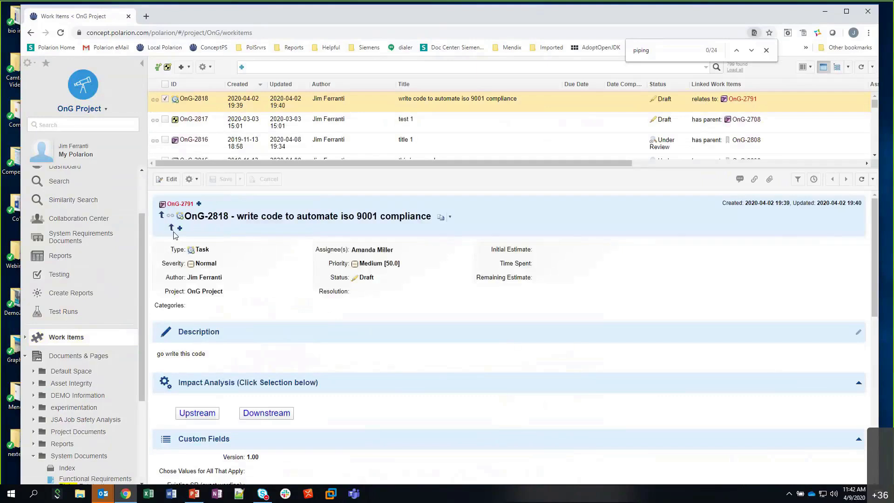
pyautogui.click(766, 50)
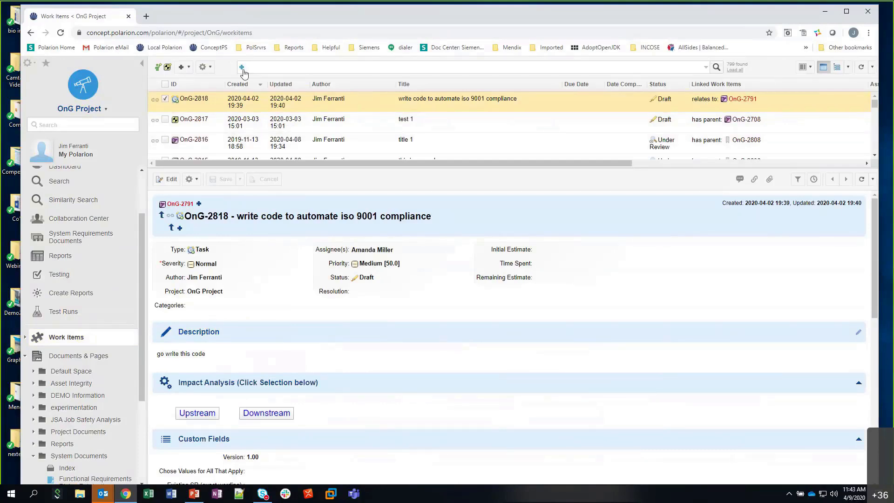
# Look over the global, project and personal saved queries available for the work items
pyautogui.click(706, 69)
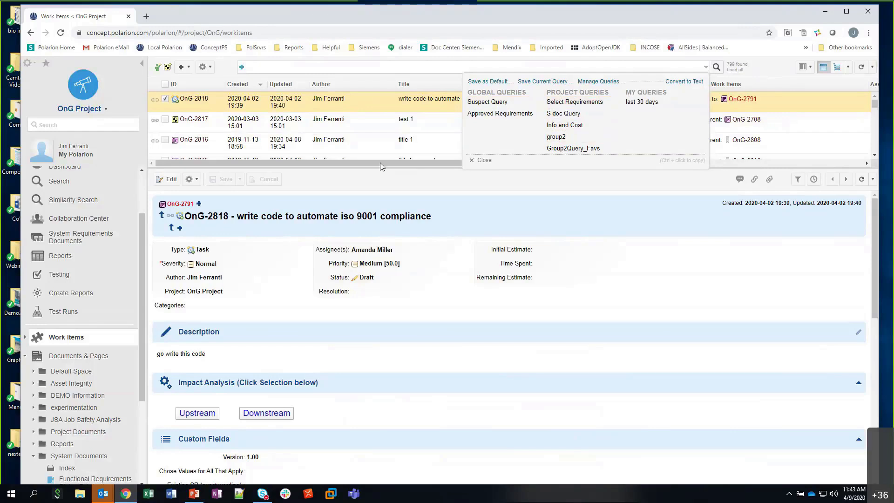
pyautogui.click(371, 66)
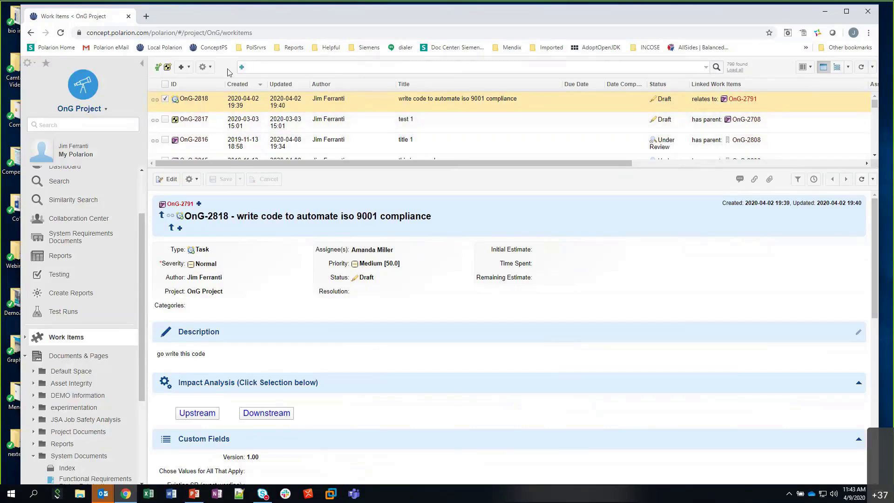
# Filter the work items by type Specification Requirement
pyautogui.click(242, 68)
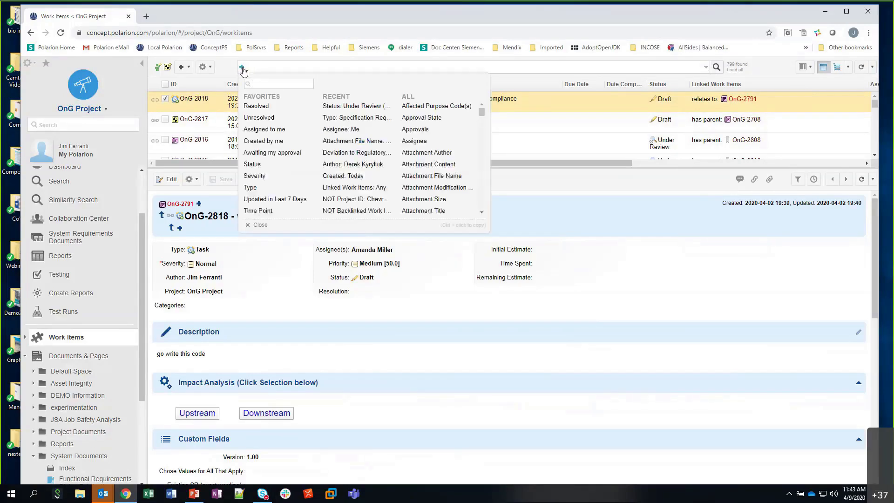
pyautogui.click(259, 188)
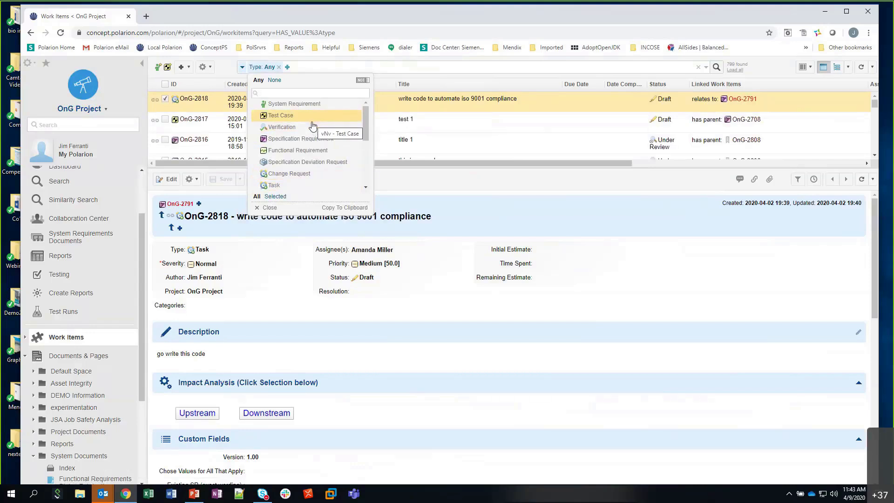
pyautogui.click(287, 141)
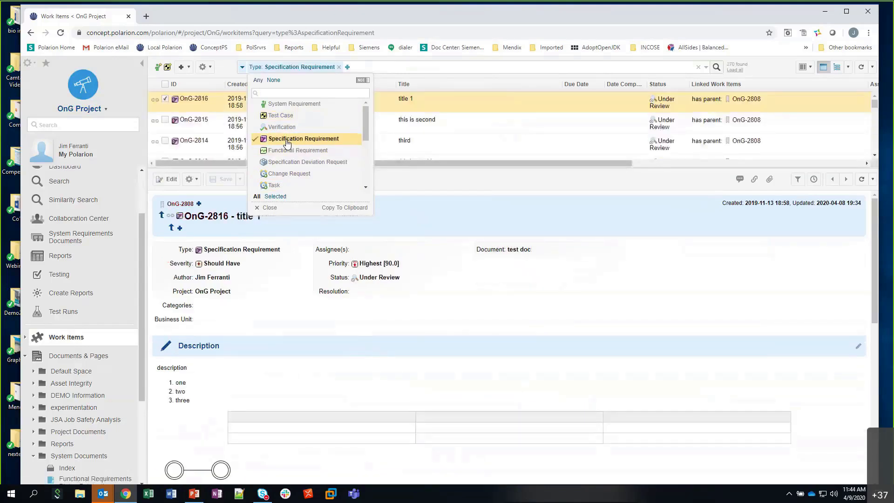
pyautogui.click(432, 204)
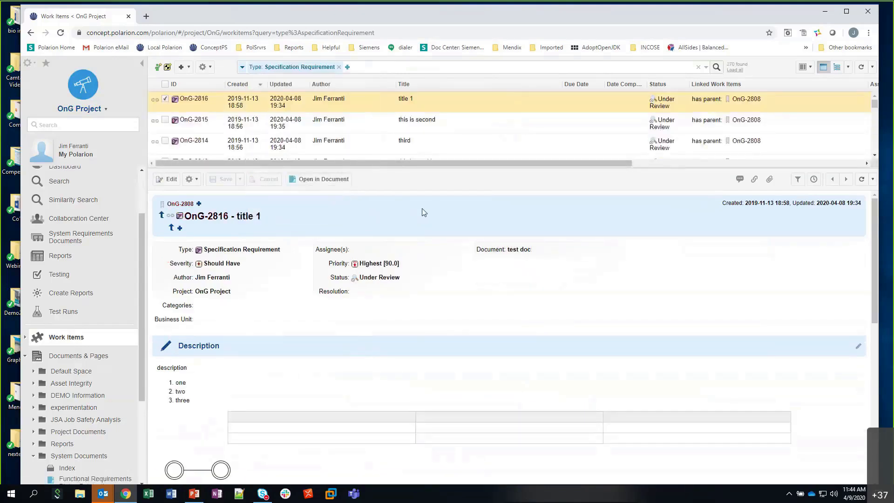
pyautogui.click(368, 279)
pyautogui.click(377, 263)
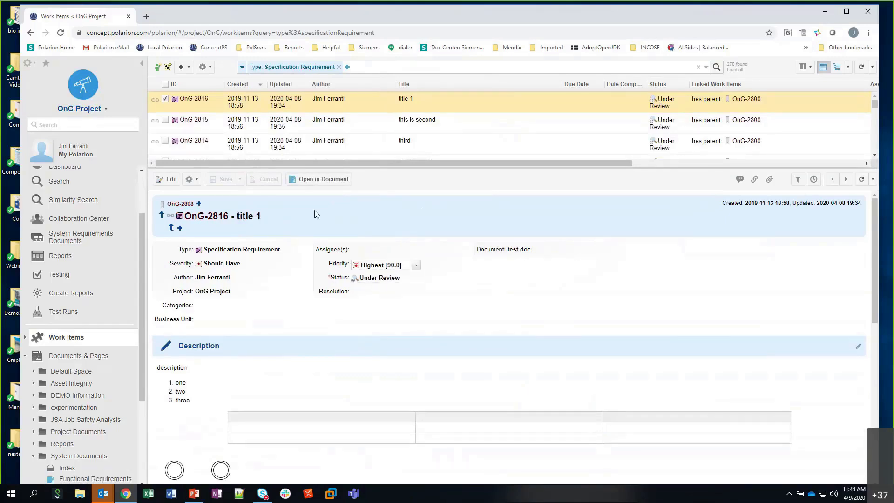
# Narrow the query to status Under Review (Default in OnG Project) and to work items assigned to me
pyautogui.click(348, 67)
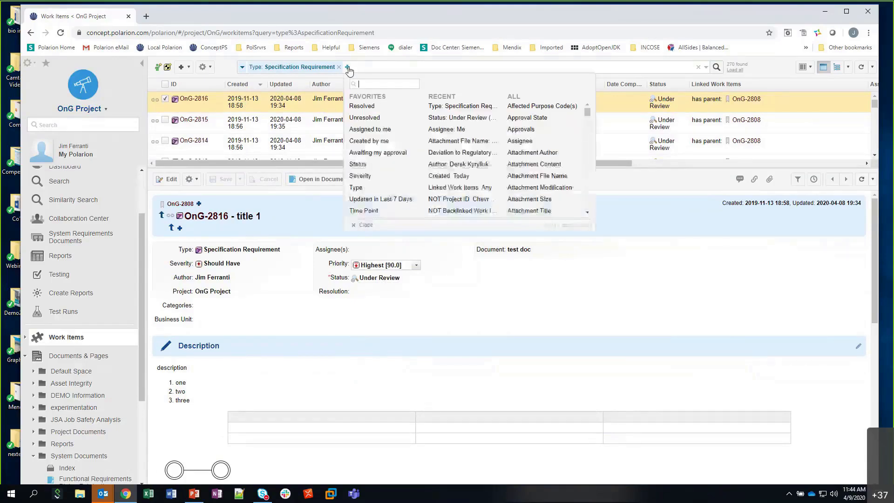
pyautogui.click(359, 164)
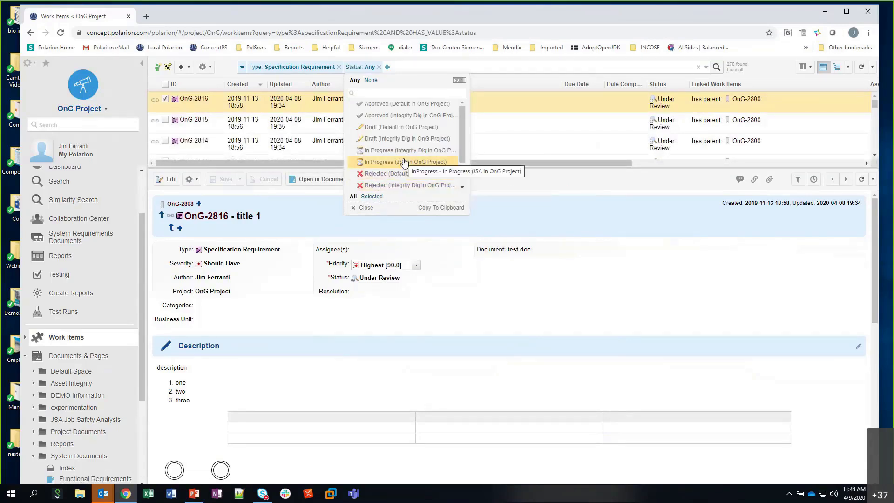
pyautogui.scroll(-2, 404, 161)
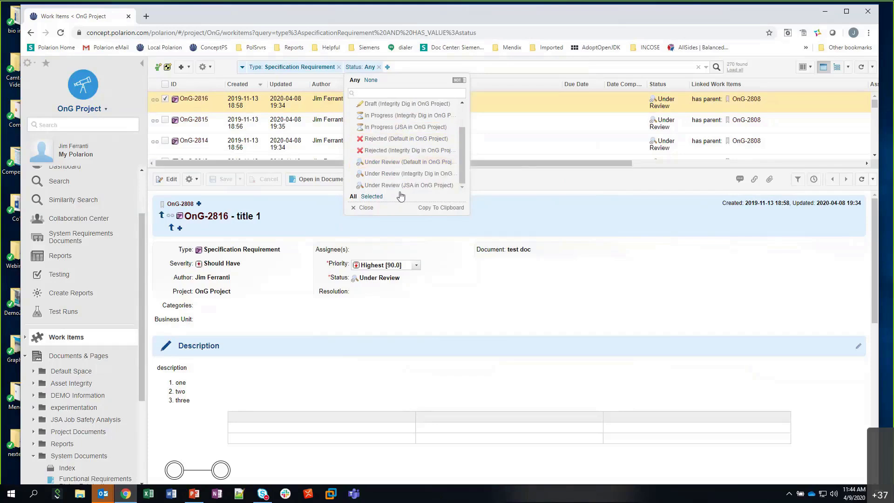
pyautogui.click(394, 164)
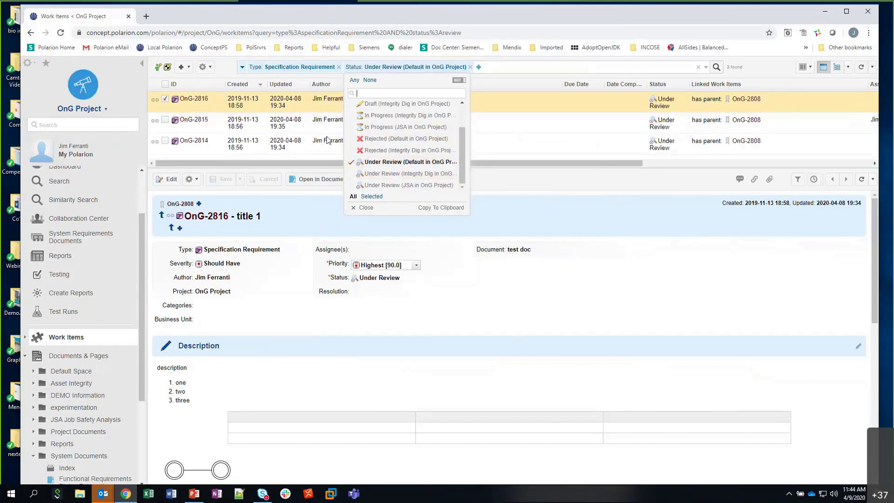
pyautogui.click(493, 198)
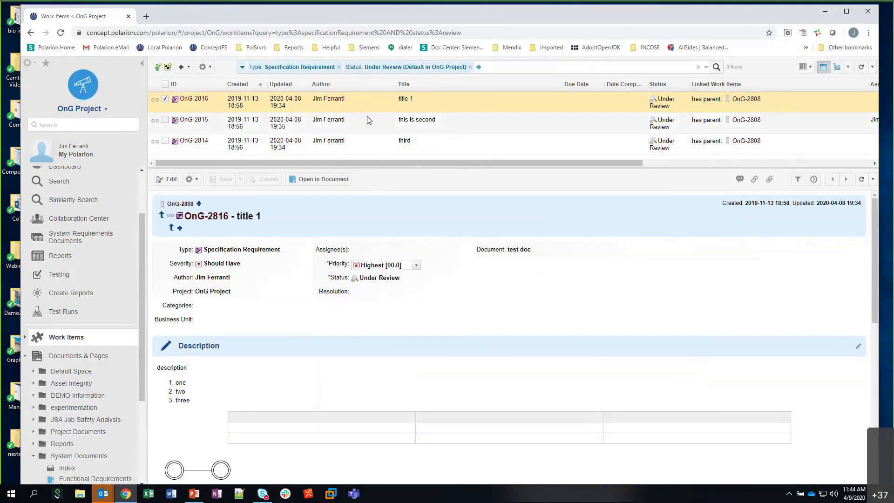
pyautogui.click(479, 68)
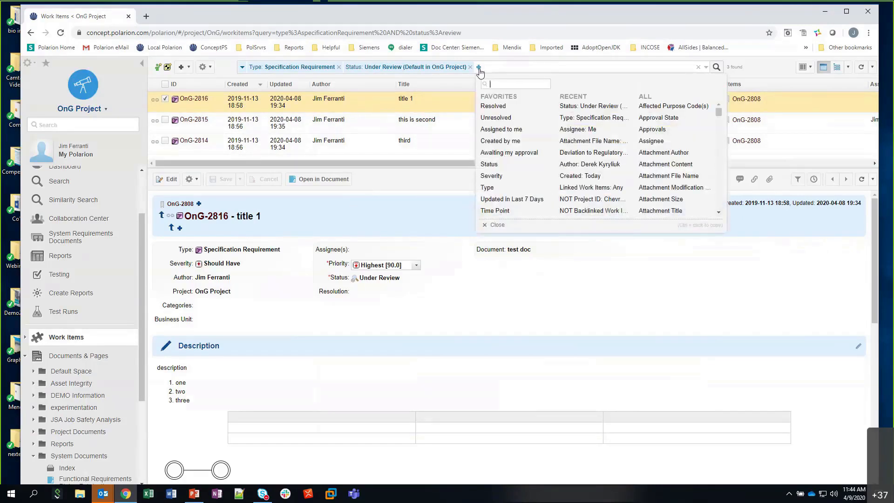
pyautogui.click(516, 133)
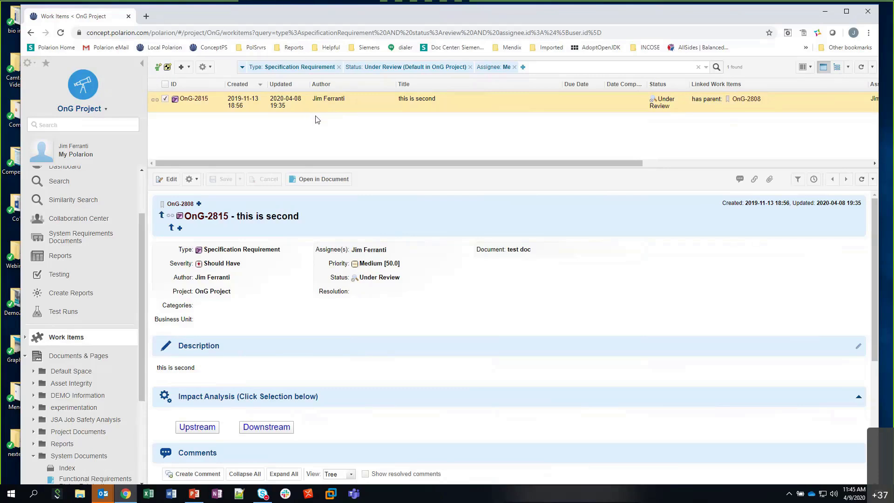
# Save the current query as a Project query named jf1 and check for it among the saved queries
pyautogui.click(706, 67)
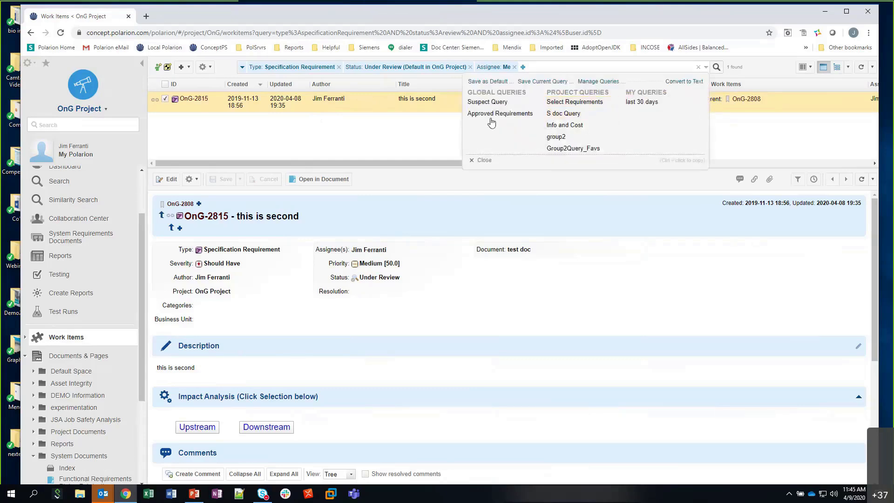
pyautogui.click(537, 82)
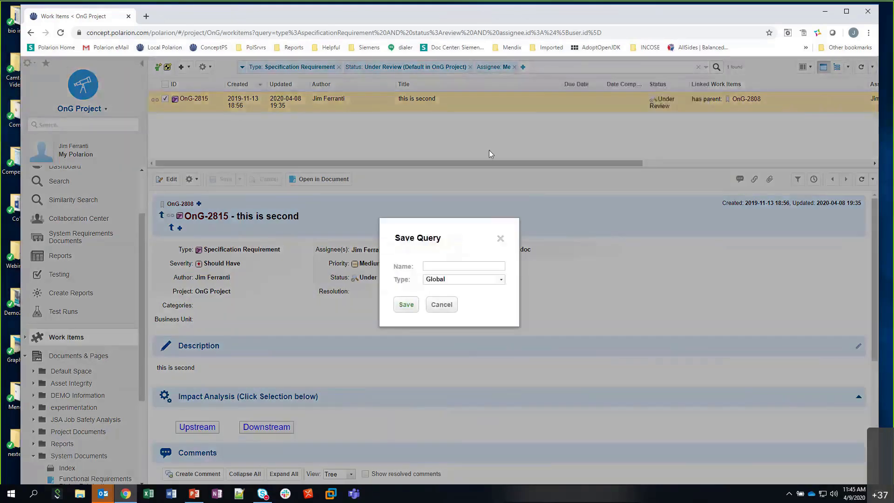
pyautogui.write('jf1')
pyautogui.click(500, 280)
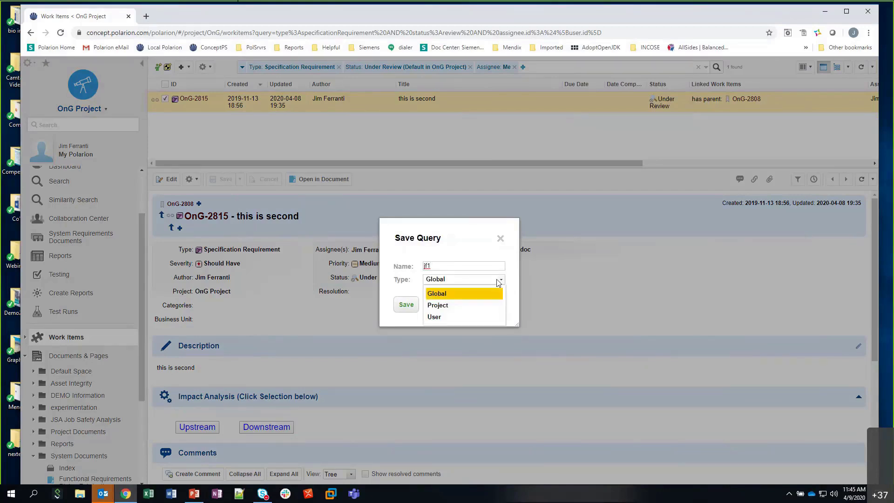
pyautogui.click(457, 305)
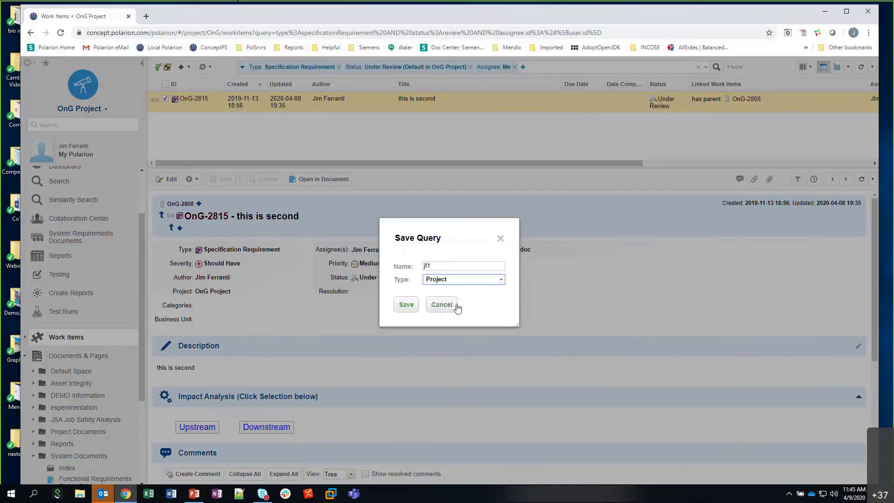
pyautogui.click(407, 305)
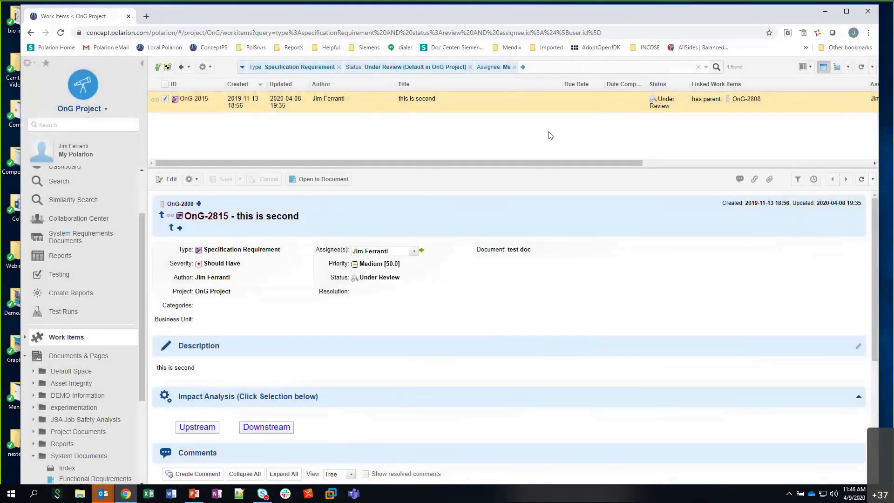
pyautogui.click(706, 68)
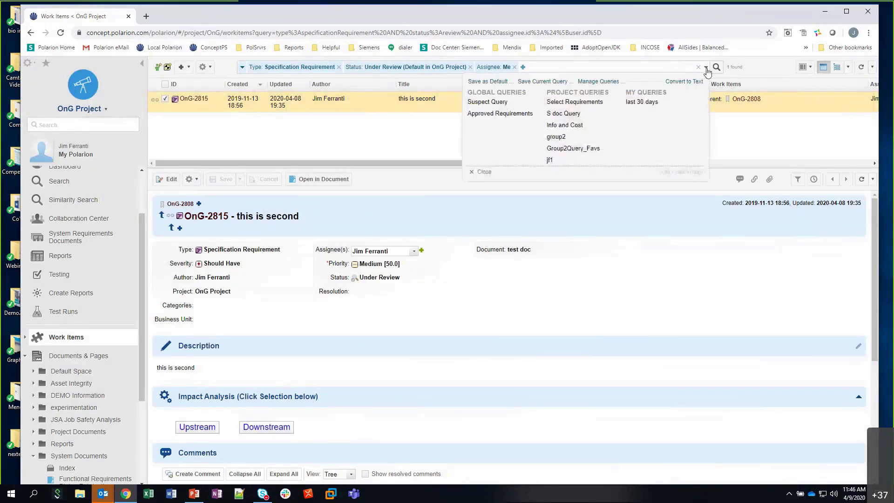
pyautogui.click(395, 205)
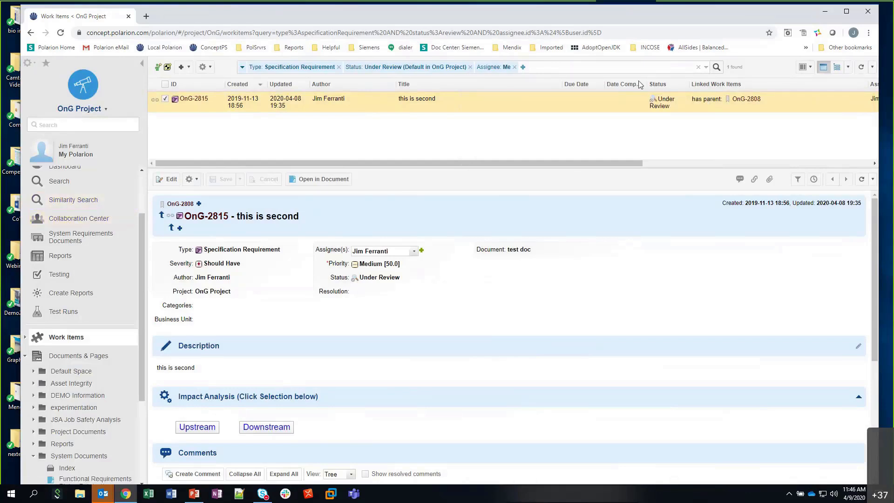
# Clear the current work item query and run the saved project query jf1
pyautogui.click(699, 68)
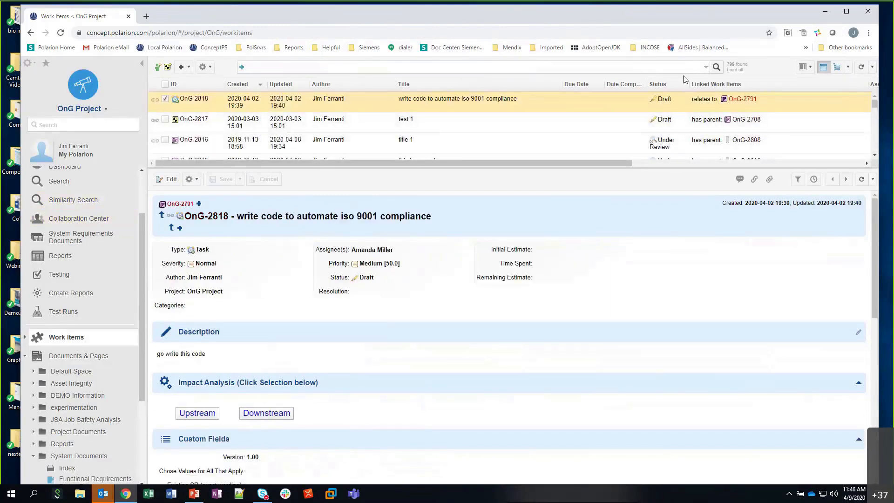
pyautogui.click(708, 68)
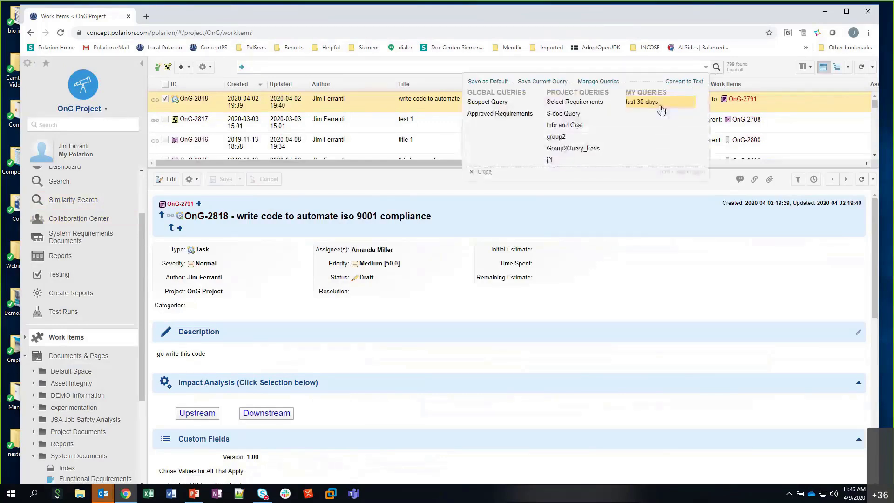
pyautogui.click(568, 160)
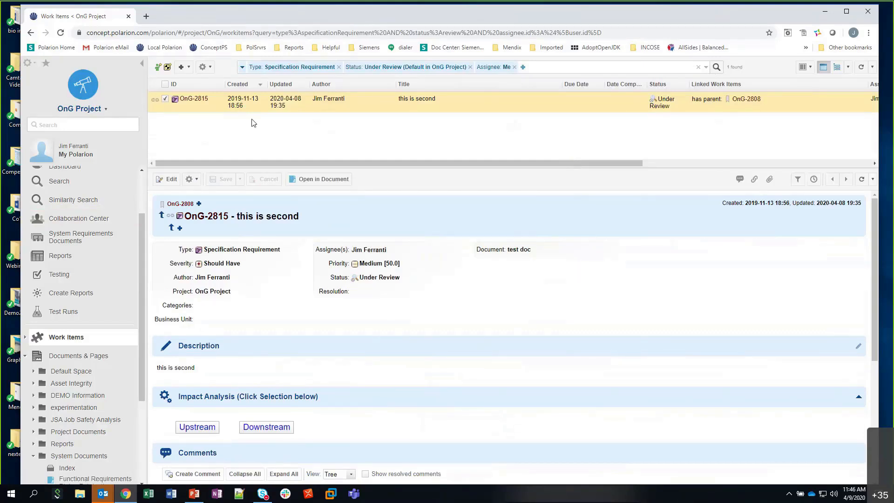
# Add a Favorite shortcut to the filtered work items named "my query" with the magnifying glass icon
pyautogui.moveTo(138, 242); pyautogui.dragTo(145, 200)
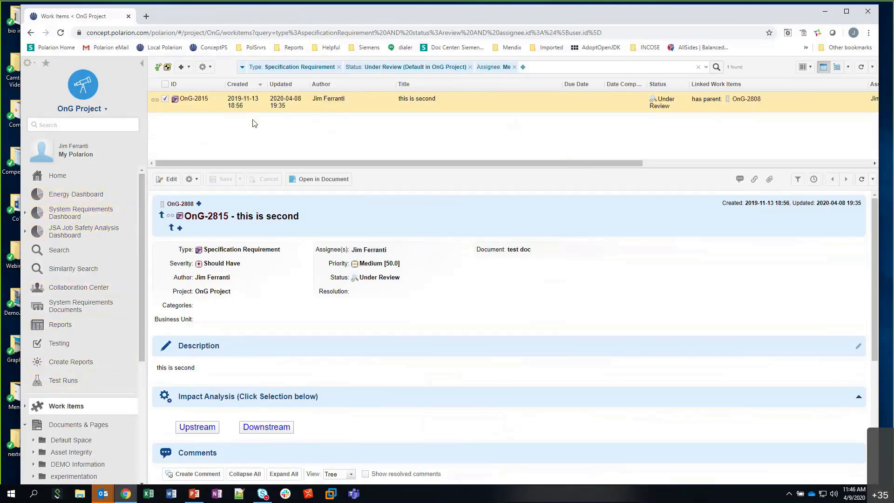
pyautogui.click(46, 64)
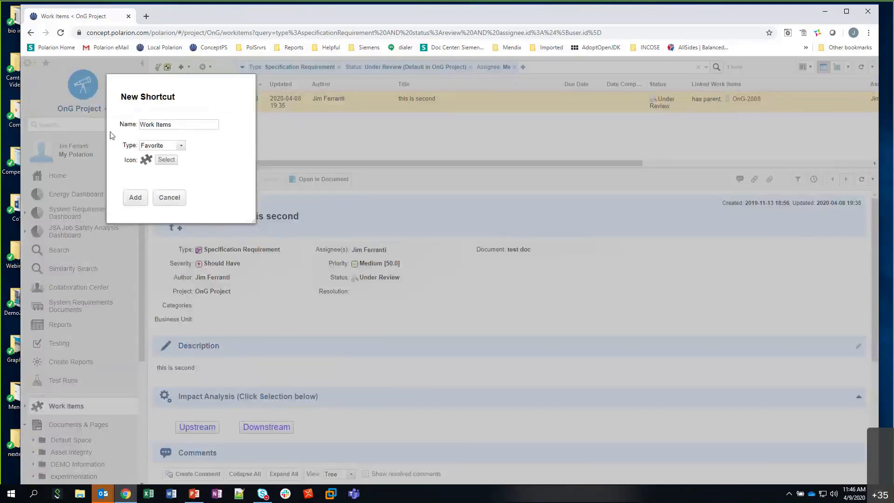
pyautogui.tripleClick(154, 125)
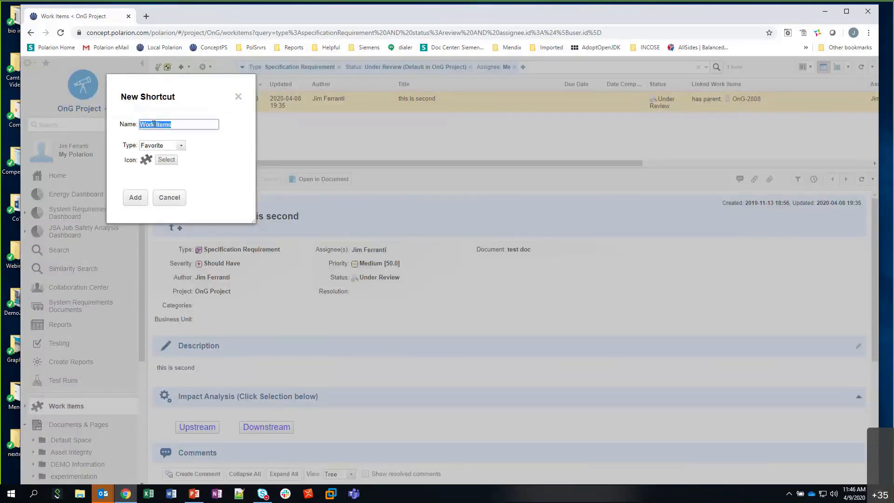
pyautogui.write('my query')
pyautogui.click(166, 159)
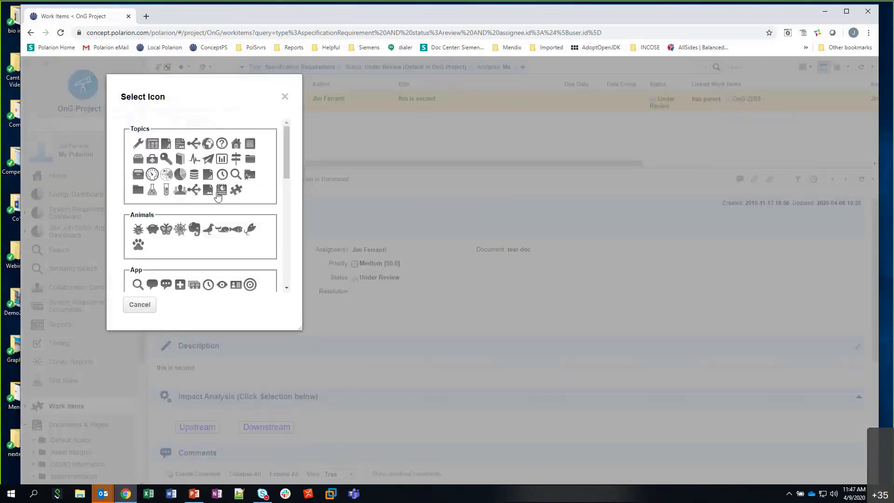
pyautogui.click(235, 176)
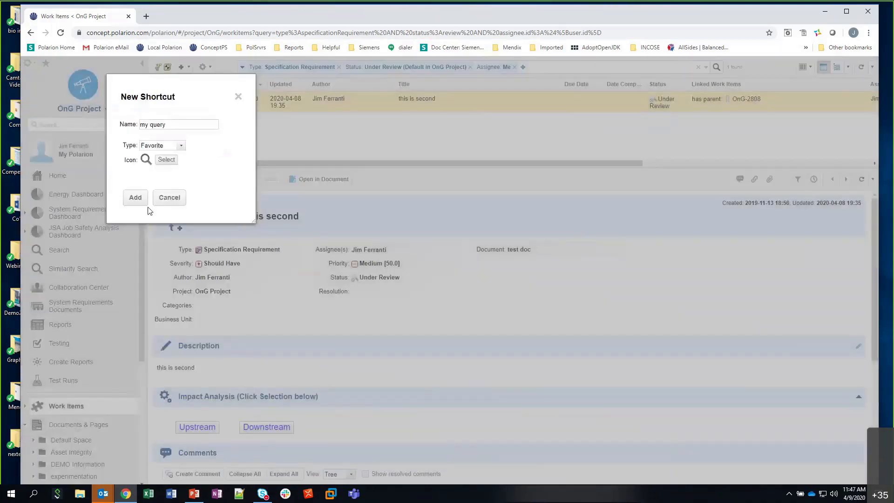
pyautogui.click(137, 199)
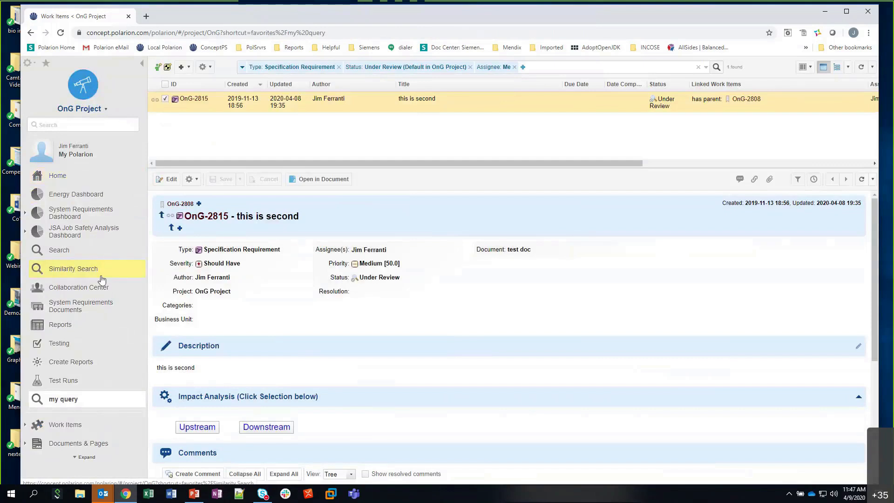
# Return to the project home page and reopen the filtered work items through the "my query" shortcut
pyautogui.click(67, 178)
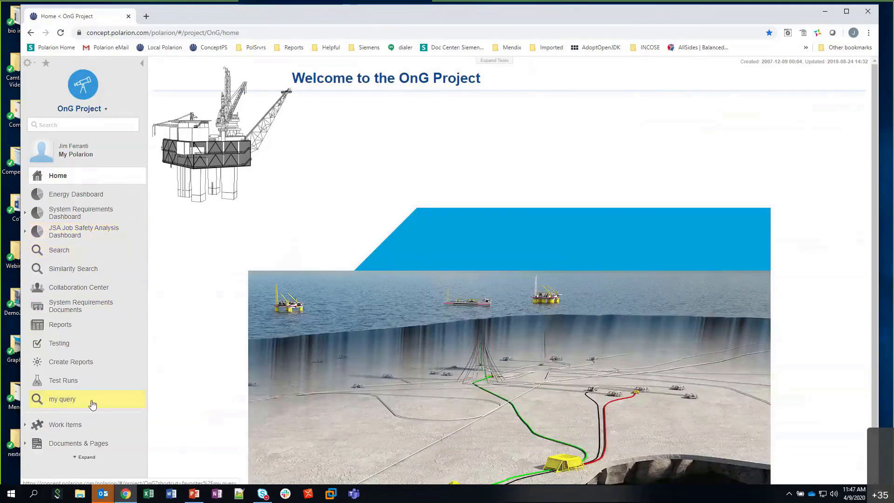
pyautogui.click(59, 402)
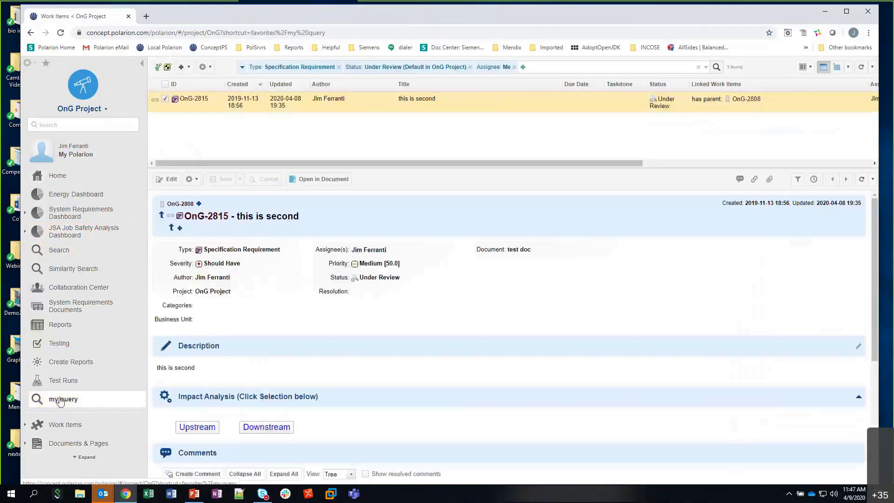
pyautogui.click(415, 250)
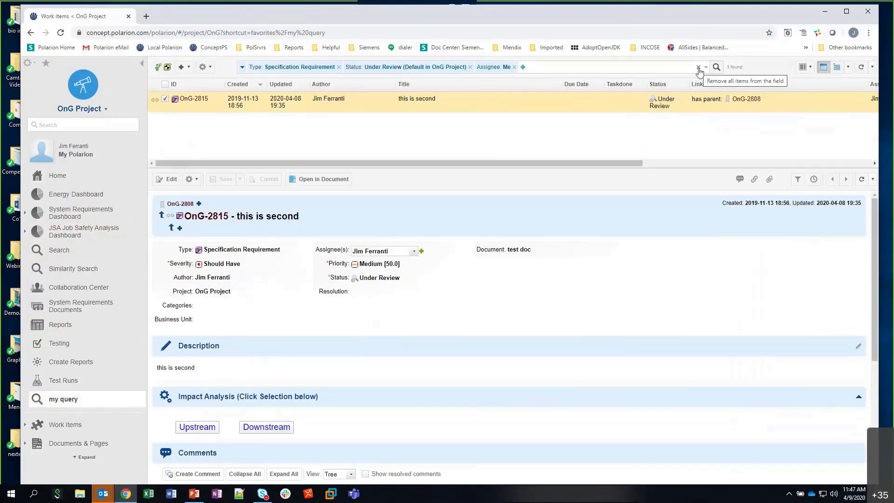
# Clear the current query and search the work items by ID for OnG-2728
pyautogui.click(699, 69)
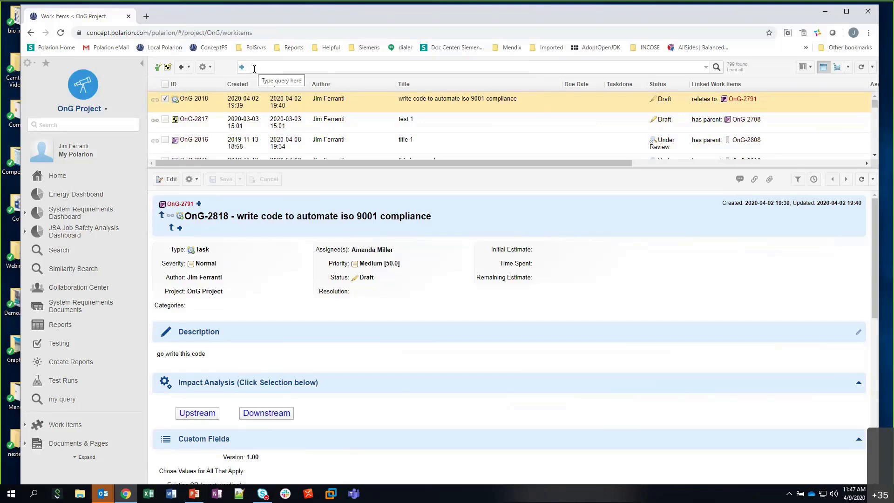
pyautogui.write('OnG')
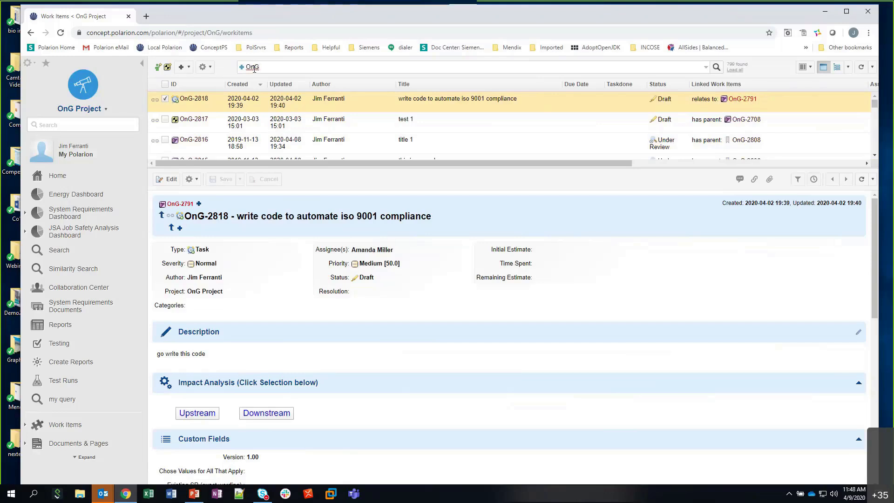
pyautogui.write('-')
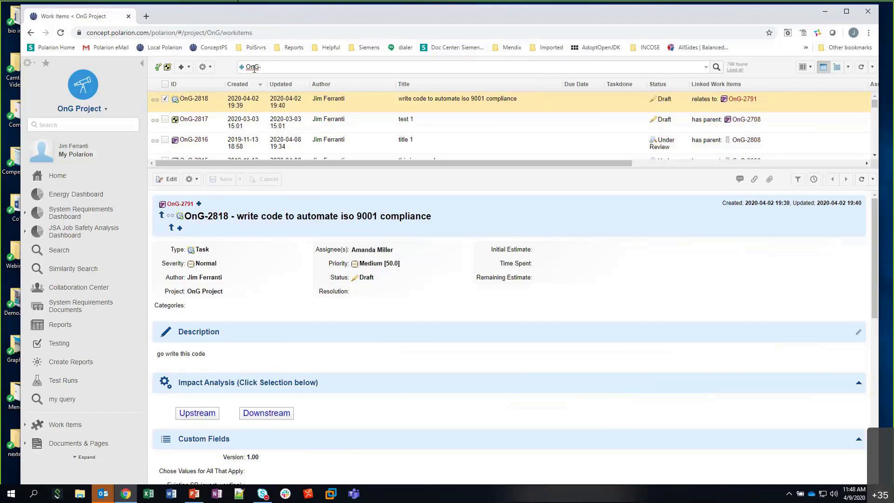
pyautogui.write('2728')
pyautogui.click(717, 68)
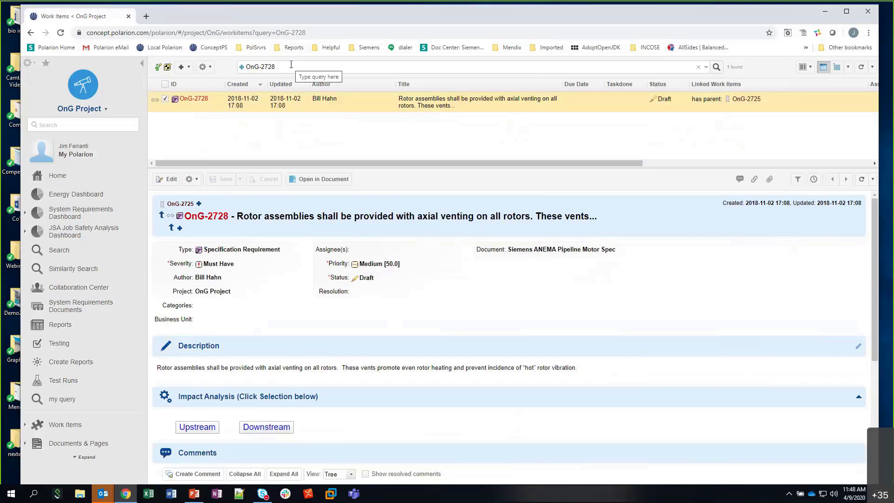
# Replace the ID query with a search for the exact phrase "temperature detectors", and clear that query
pyautogui.click(699, 67)
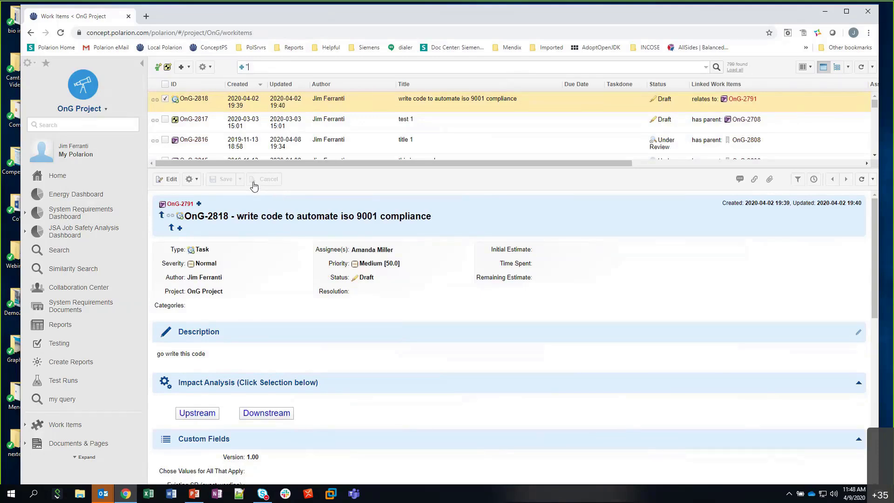
pyautogui.write('temperature de')
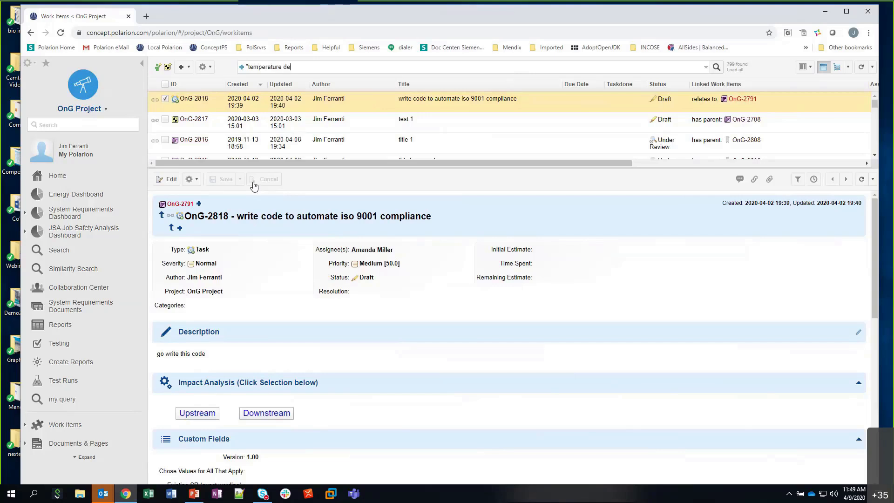
pyautogui.write('tectors"')
pyautogui.press('Return')
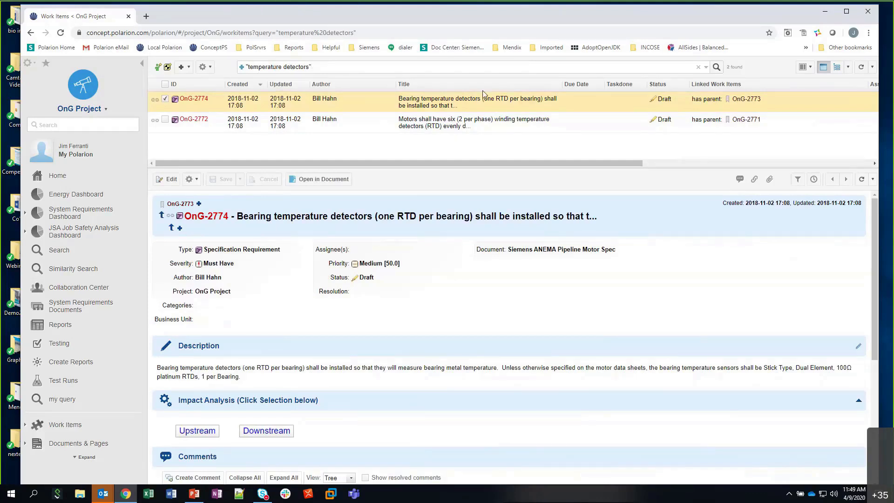
pyautogui.click(699, 66)
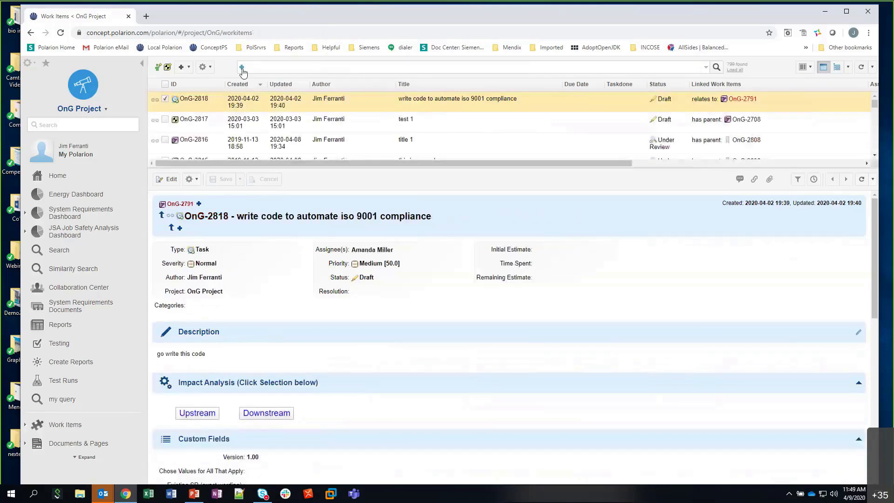
# Filter the work items by any SDR Selection Comments from the full field list, and remove that filter
pyautogui.click(241, 67)
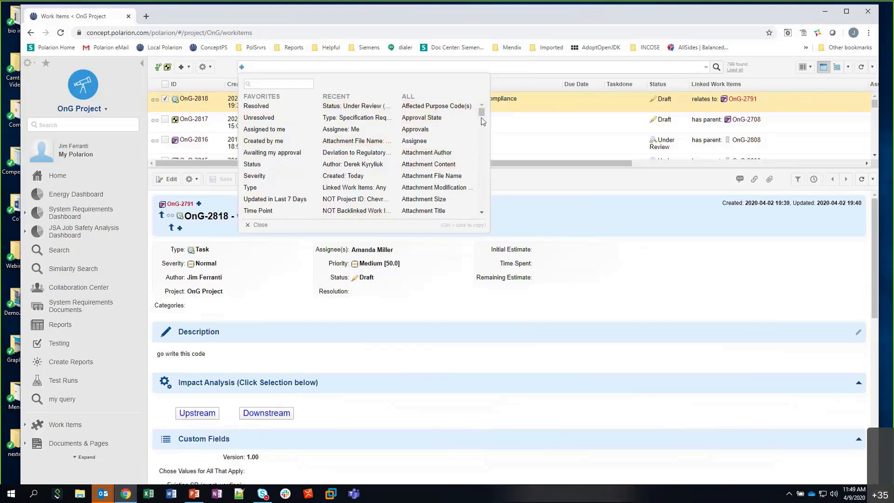
pyautogui.moveTo(481, 113); pyautogui.dragTo(484, 177)
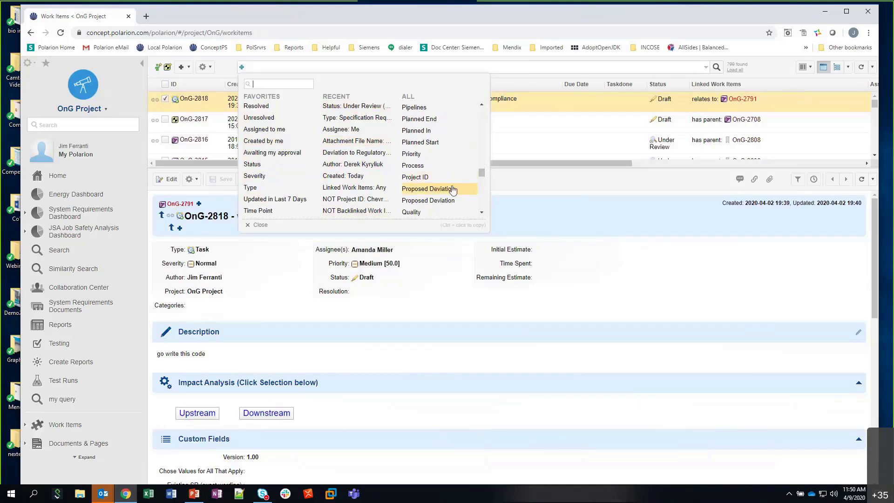
pyautogui.moveTo(481, 172); pyautogui.dragTo(483, 186)
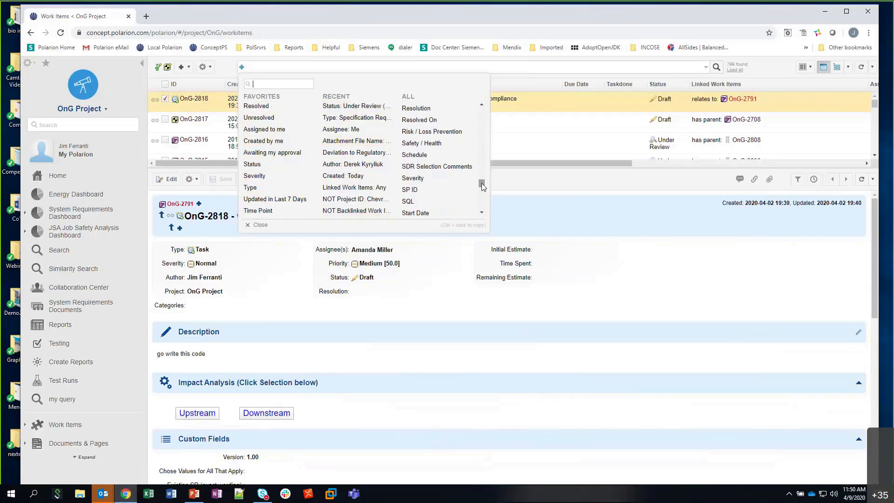
pyautogui.click(424, 166)
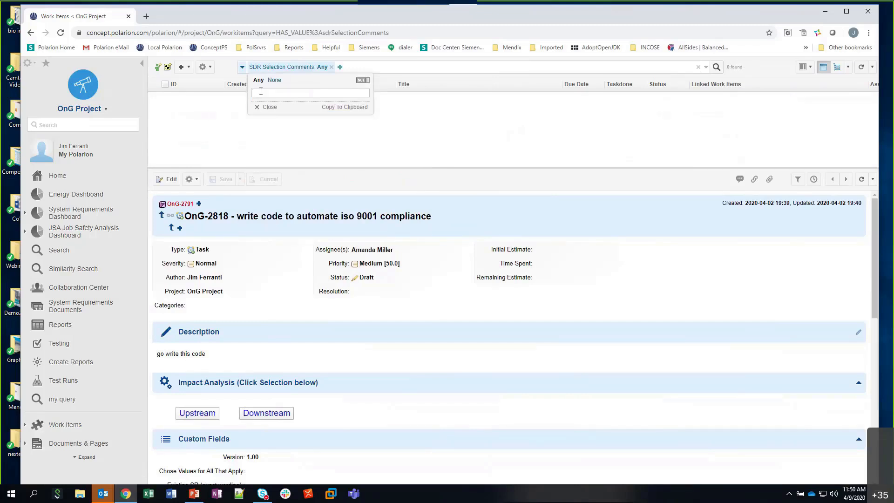
pyautogui.click(270, 107)
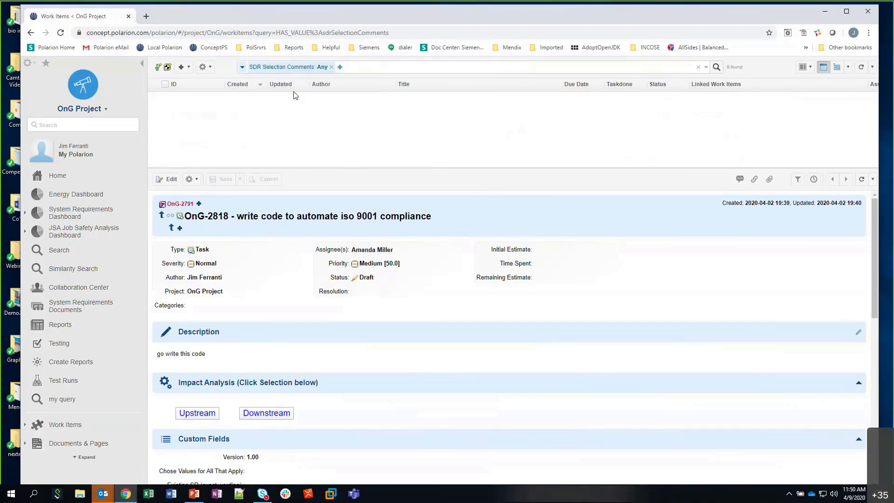
pyautogui.click(331, 67)
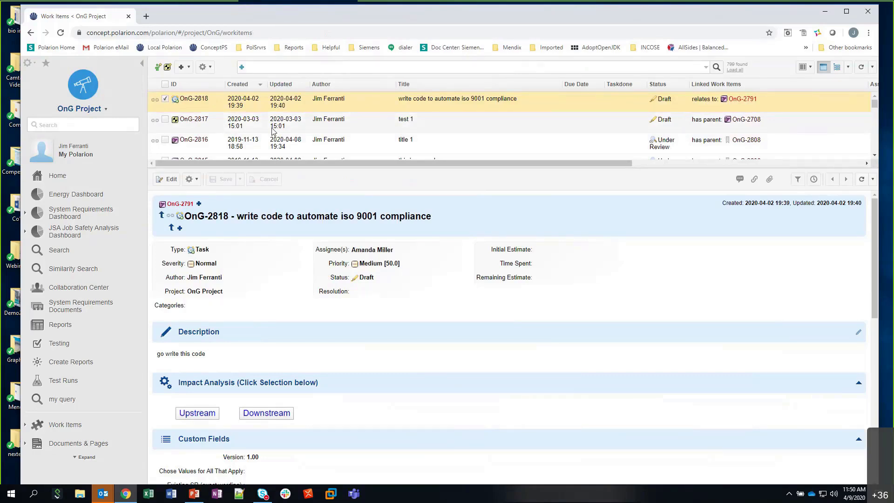
# Switch to the PowerPoint presentation to review the Advance Search slide with its search syntax examples
pyautogui.click(190, 498)
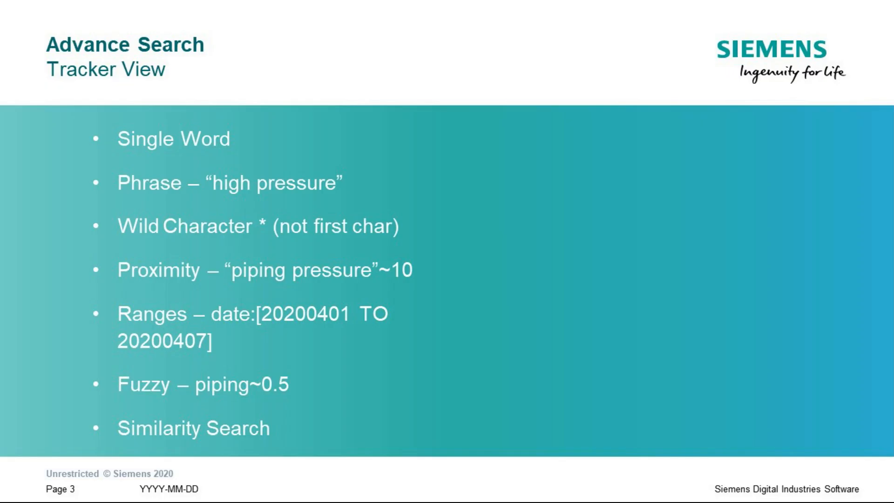
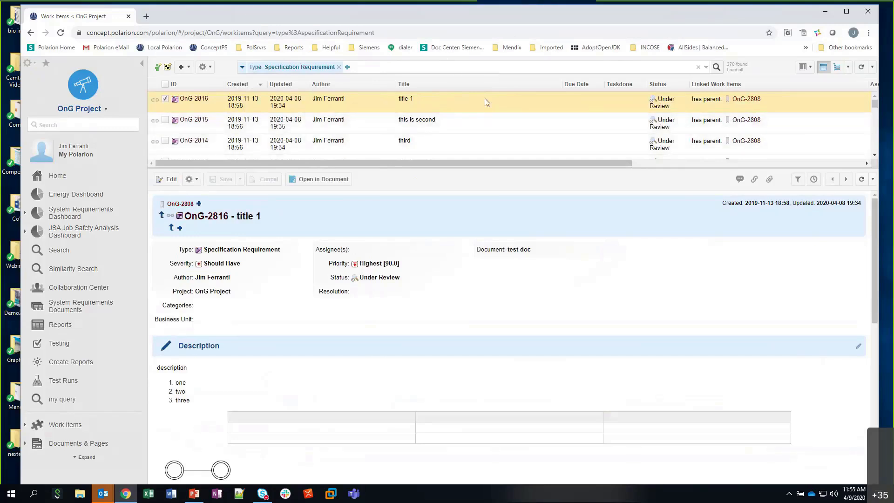
# Convert the Specification Requirement type filter to a text query and highlight its syntax
pyautogui.click(706, 69)
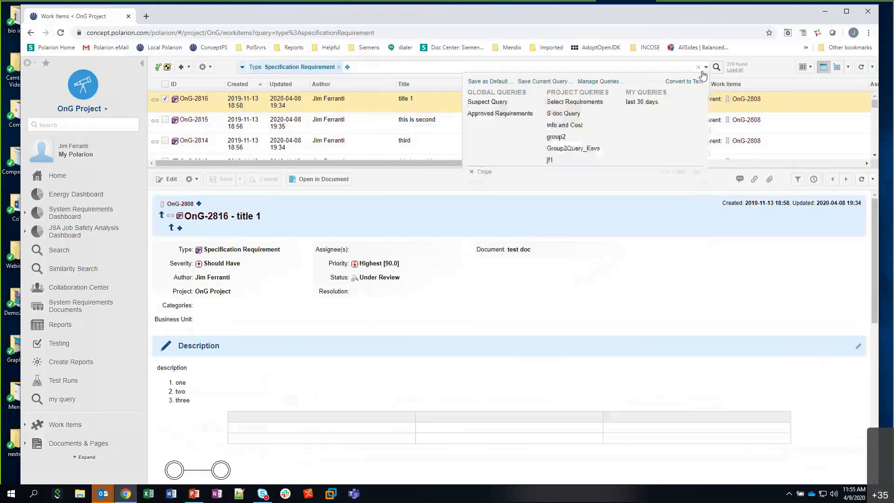
pyautogui.click(692, 83)
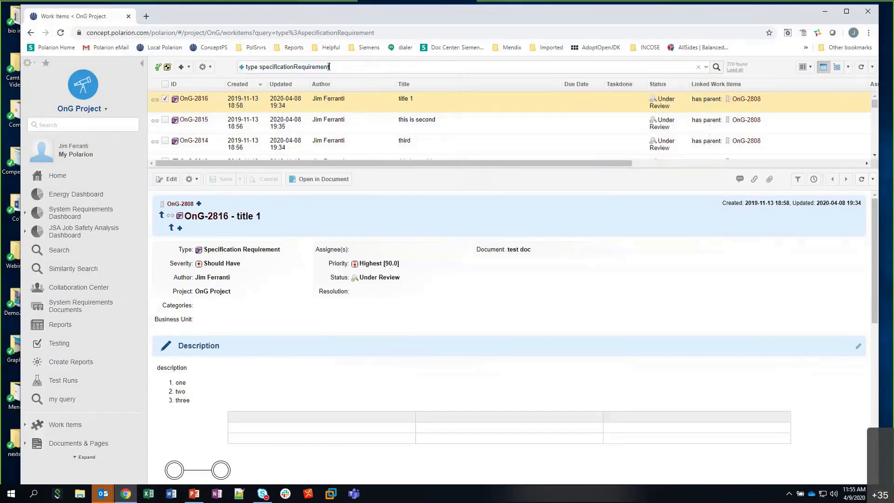
pyautogui.moveTo(333, 69); pyautogui.dragTo(246, 69)
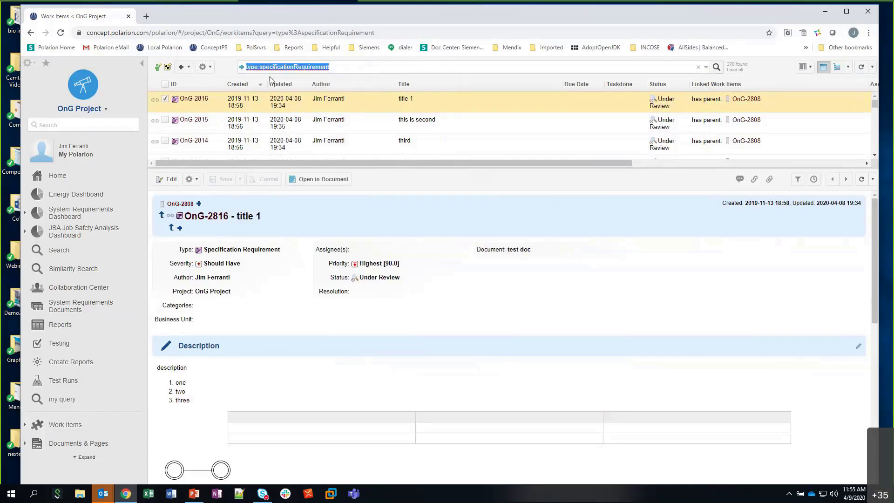
pyautogui.click(340, 67)
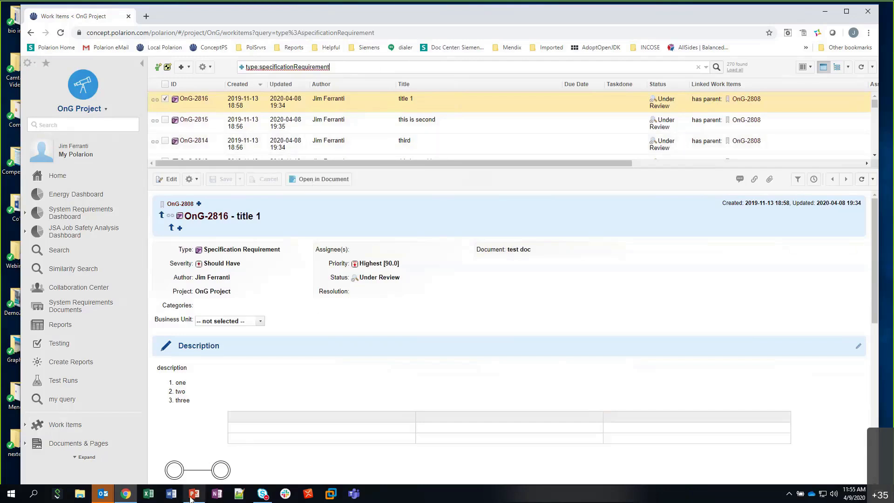
# Switch to Search with Polarion.pptx in PowerPoint to check the advanced search syntax
pyautogui.moveTo(190, 499)
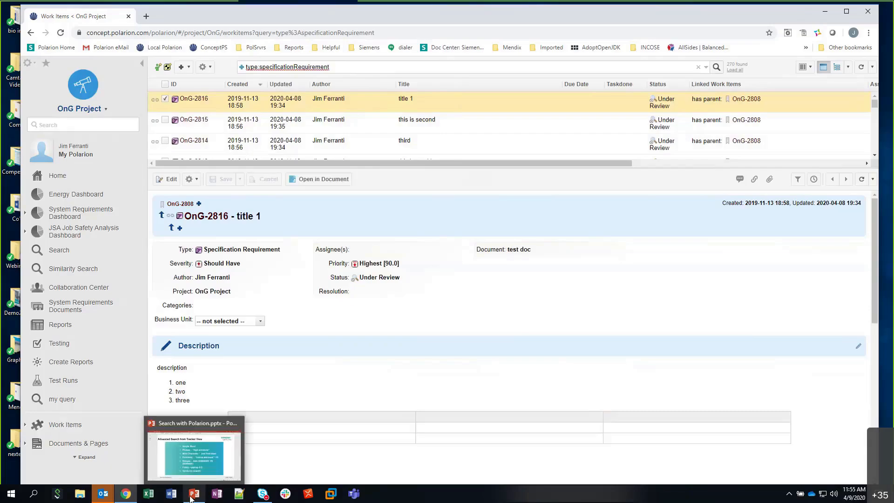
pyautogui.click(190, 499)
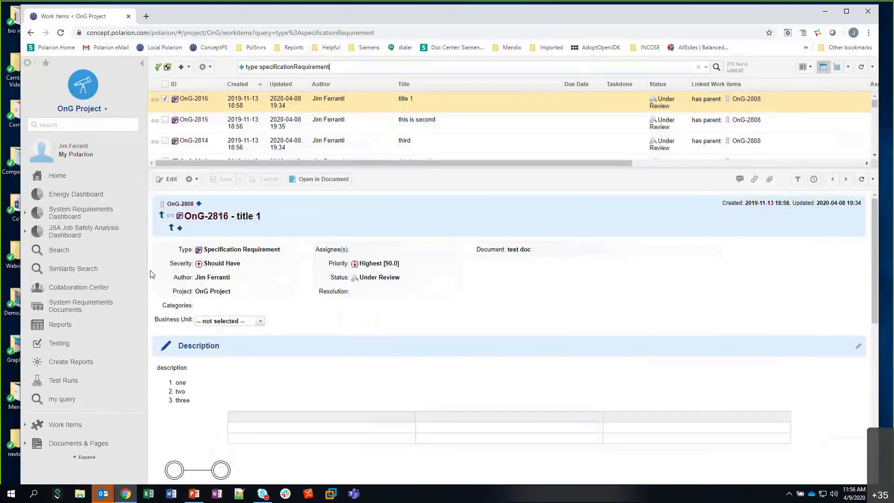
# Open the Similarity Search report in Polarion, look through the selectable work item types, and leave the selection without applying changes
pyautogui.click(70, 272)
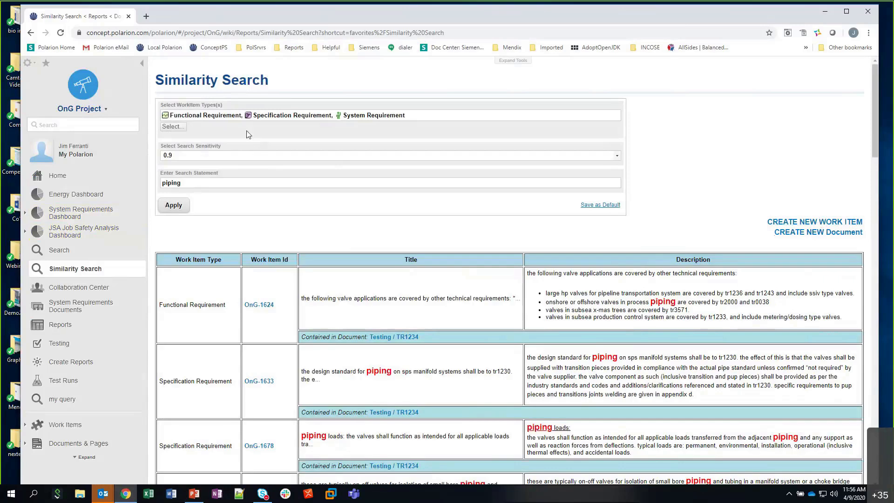
pyautogui.click(173, 126)
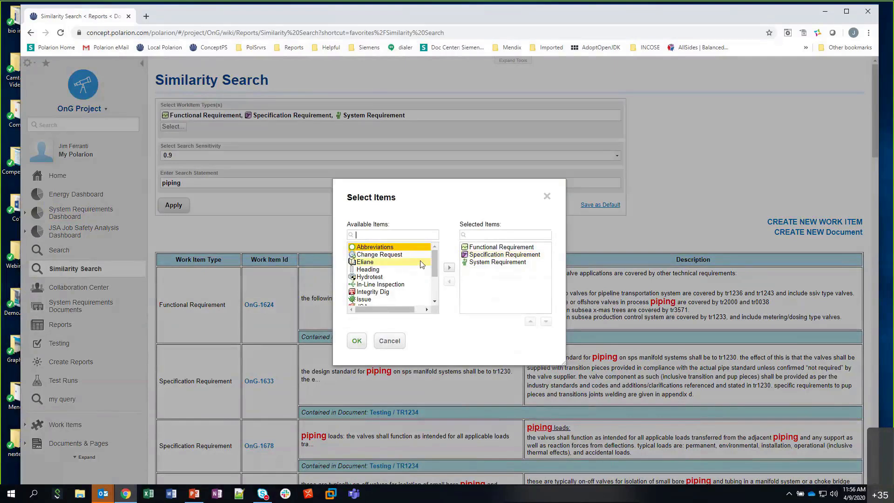
pyautogui.moveTo(433, 253)
pyautogui.mouseDown()
pyautogui.moveTo(429, 283)
pyautogui.moveTo(434, 247)
pyautogui.mouseUp()
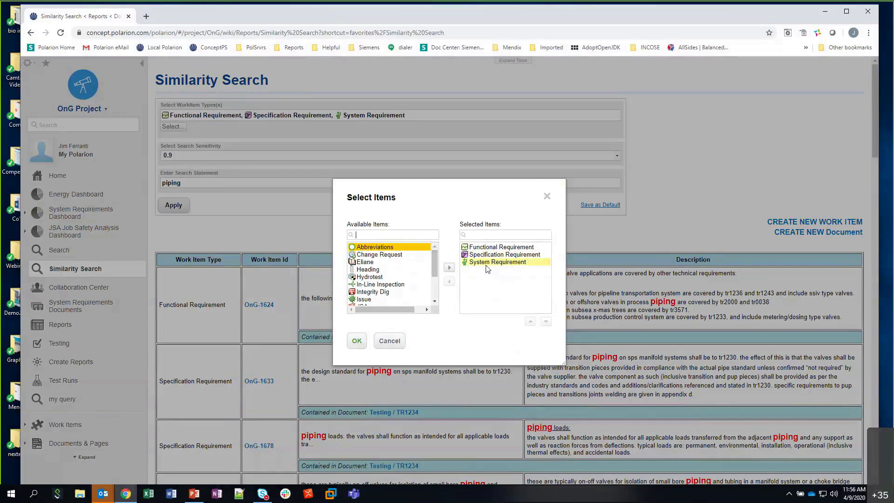
pyautogui.click(391, 343)
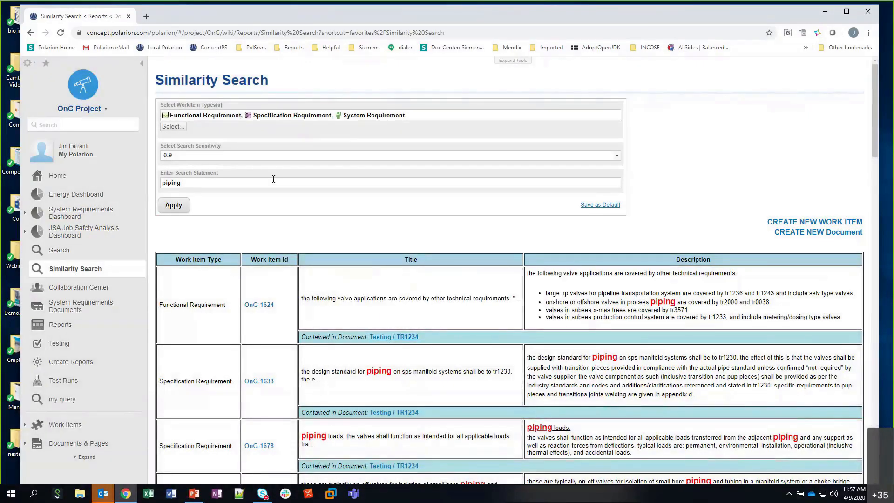
# Run the similarity search for "piping" with search sensitivity 0.9 and look through the matching requirements
pyautogui.click(207, 161)
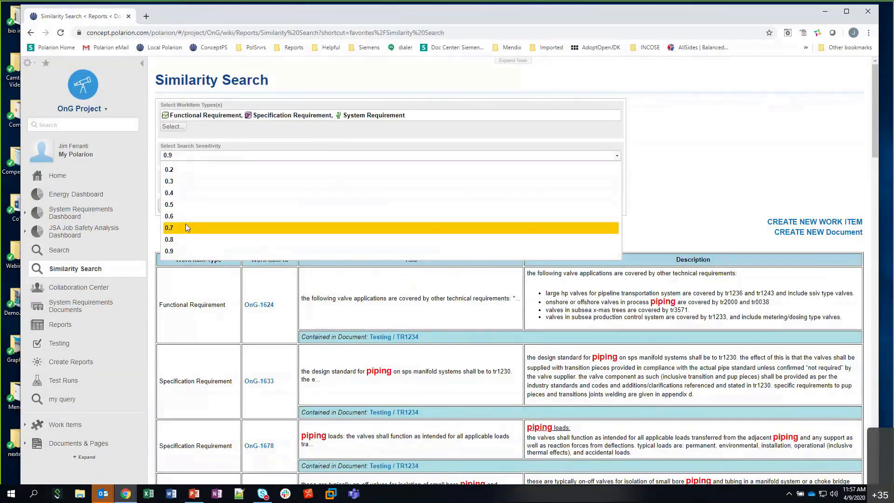
pyautogui.click(186, 251)
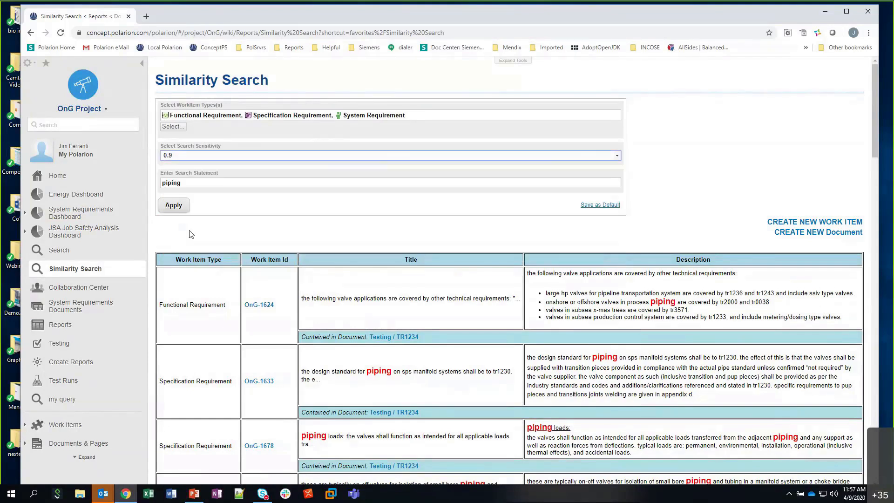
pyautogui.click(199, 182)
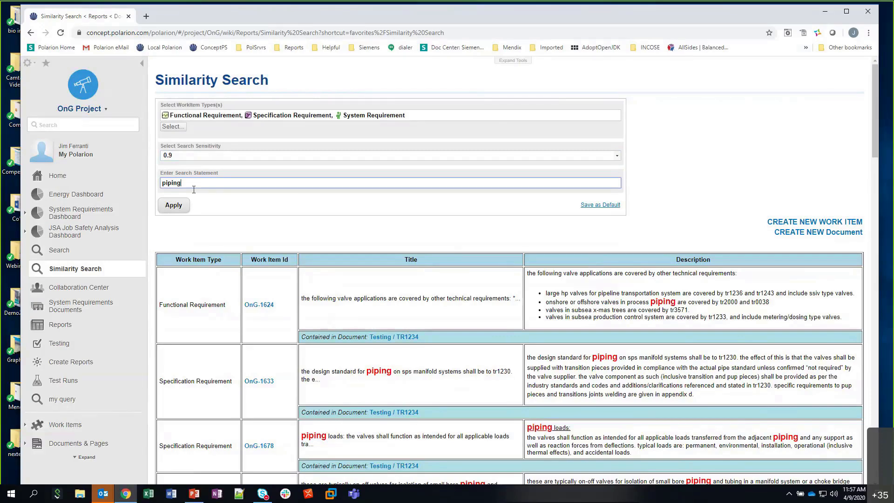
pyautogui.click(181, 207)
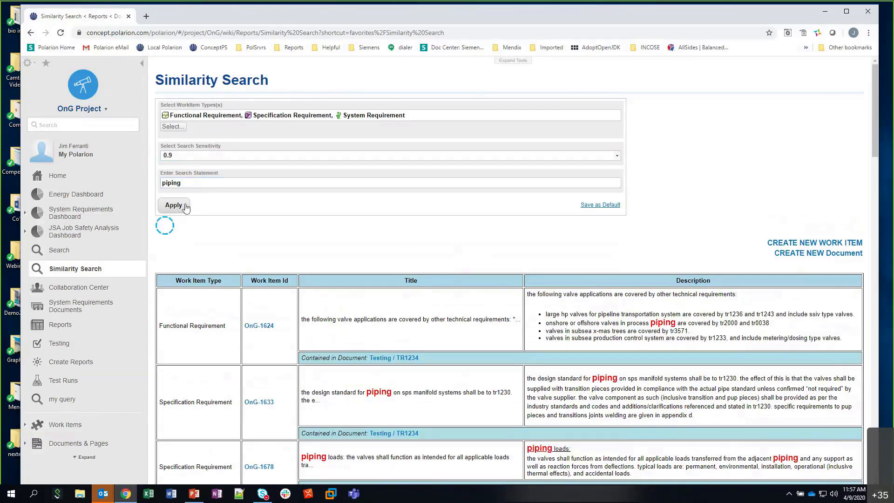
pyautogui.scroll(-2, 479, 286)
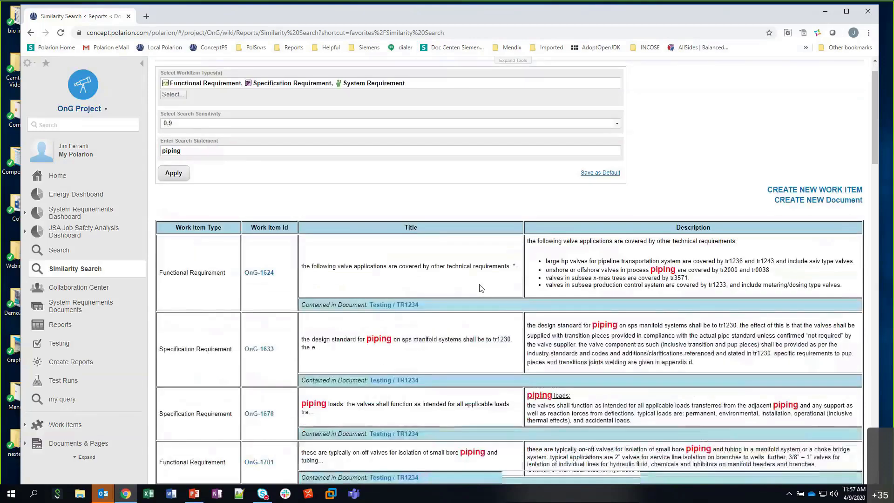
pyautogui.scroll(-2, 481, 285)
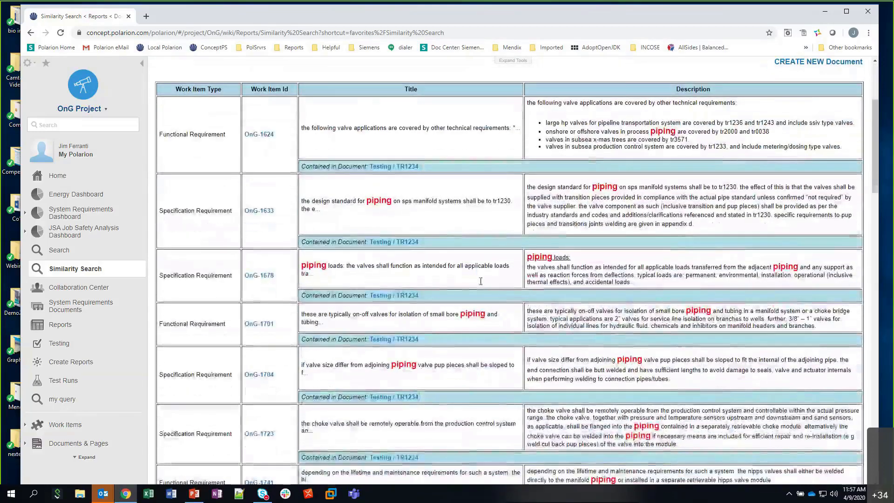
# Open work item OnG-1624 from the results in a new tab, close it, and highlight "piping" in its listed description
pyautogui.rightClick(261, 139)
pyautogui.click(279, 143)
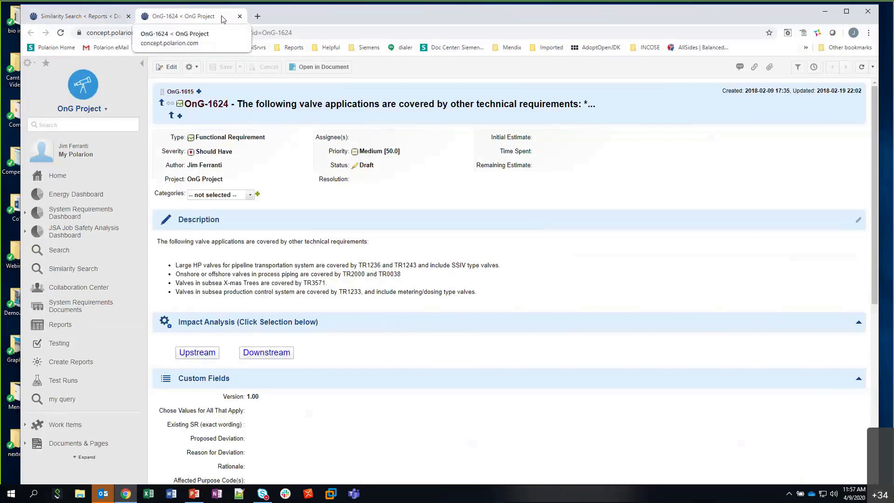
pyautogui.click(239, 17)
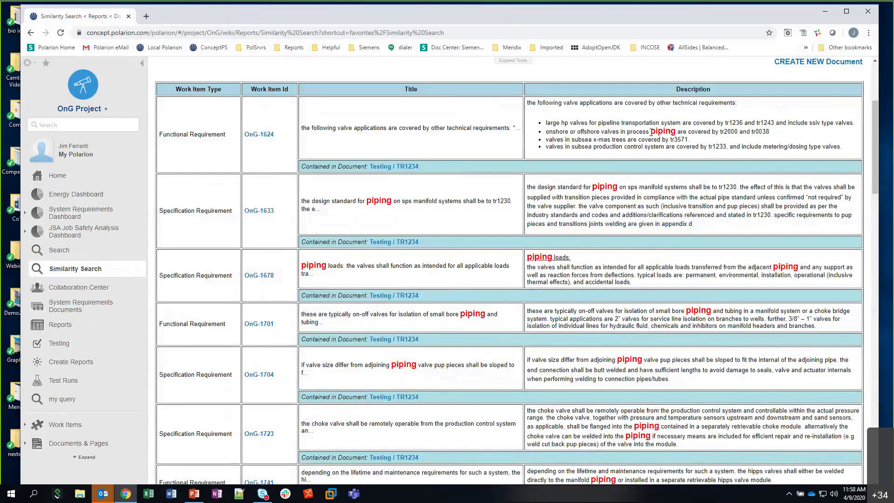
pyautogui.moveTo(651, 132); pyautogui.dragTo(677, 133)
# Open the document Testing / TR1234 that contains OnG-1624 in a new tab, and close it to return to the results
pyautogui.rightClick(394, 169)
pyautogui.click(413, 176)
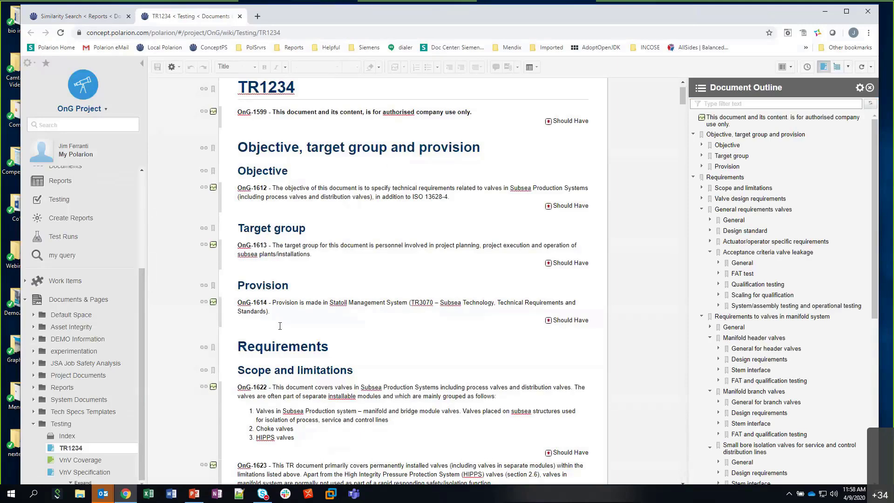
pyautogui.click(97, 17)
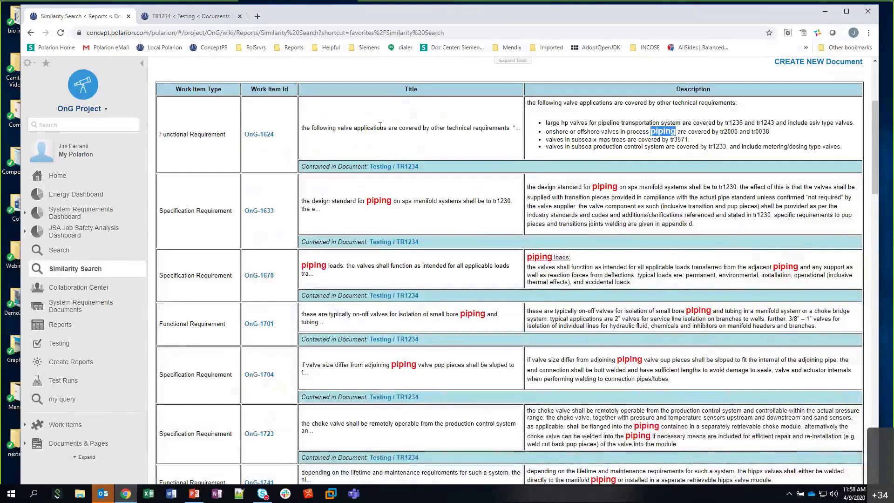
pyautogui.click(239, 17)
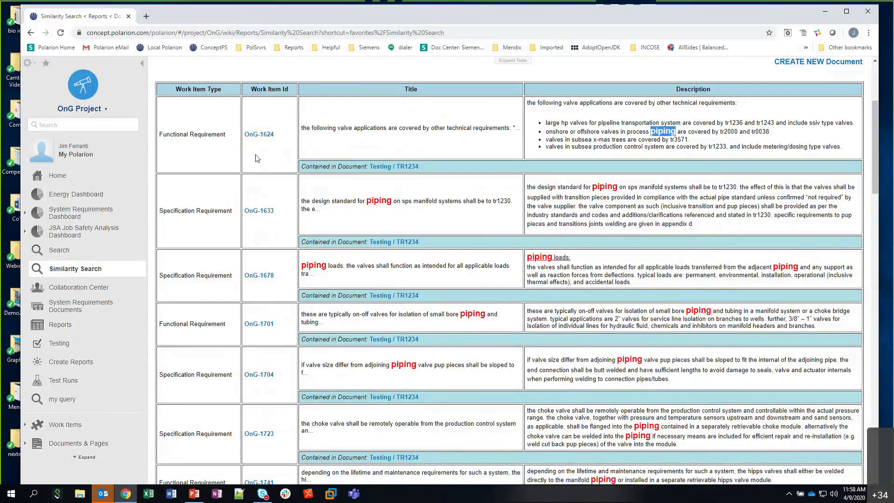
# Look through the remaining "piping" matches and return to the Similarity Search parameters
pyautogui.scroll(-6, 255, 158)
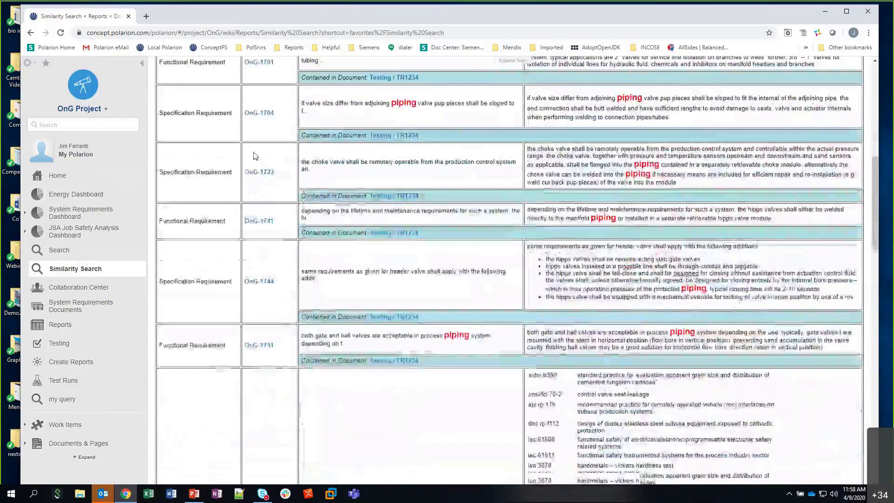
pyautogui.scroll(-2, 255, 156)
pyautogui.scroll(4, 255, 156)
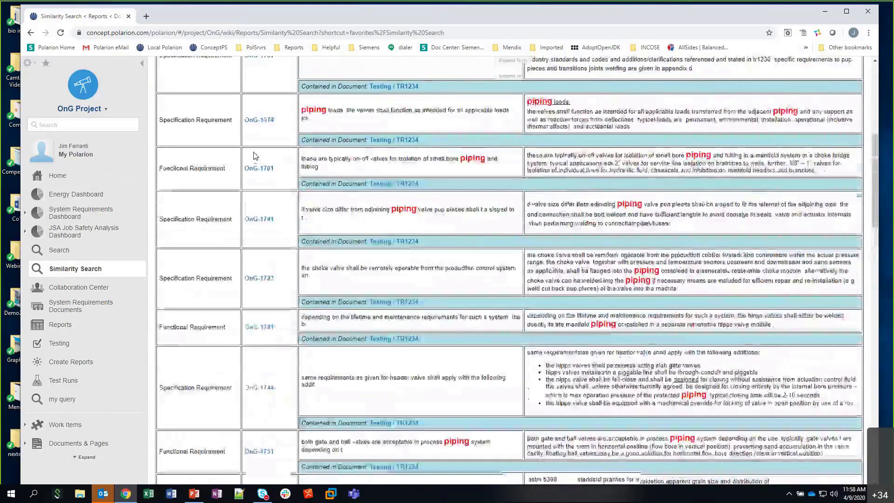
pyautogui.scroll(8, 255, 156)
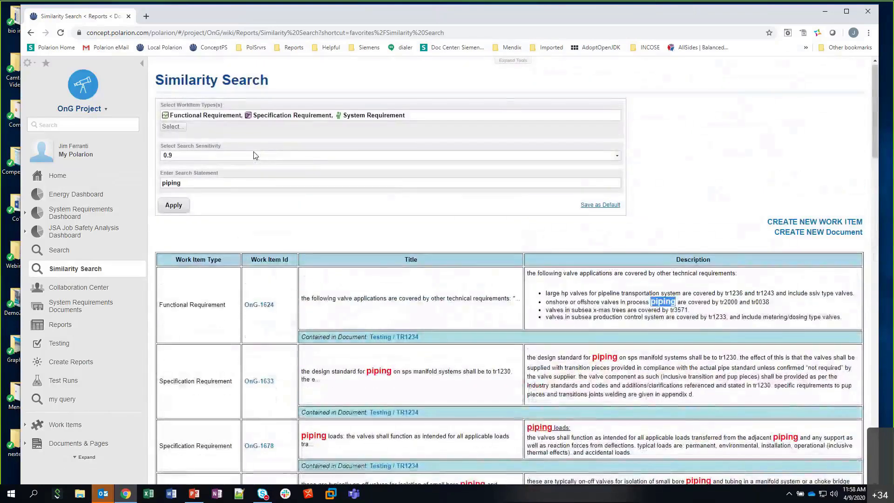